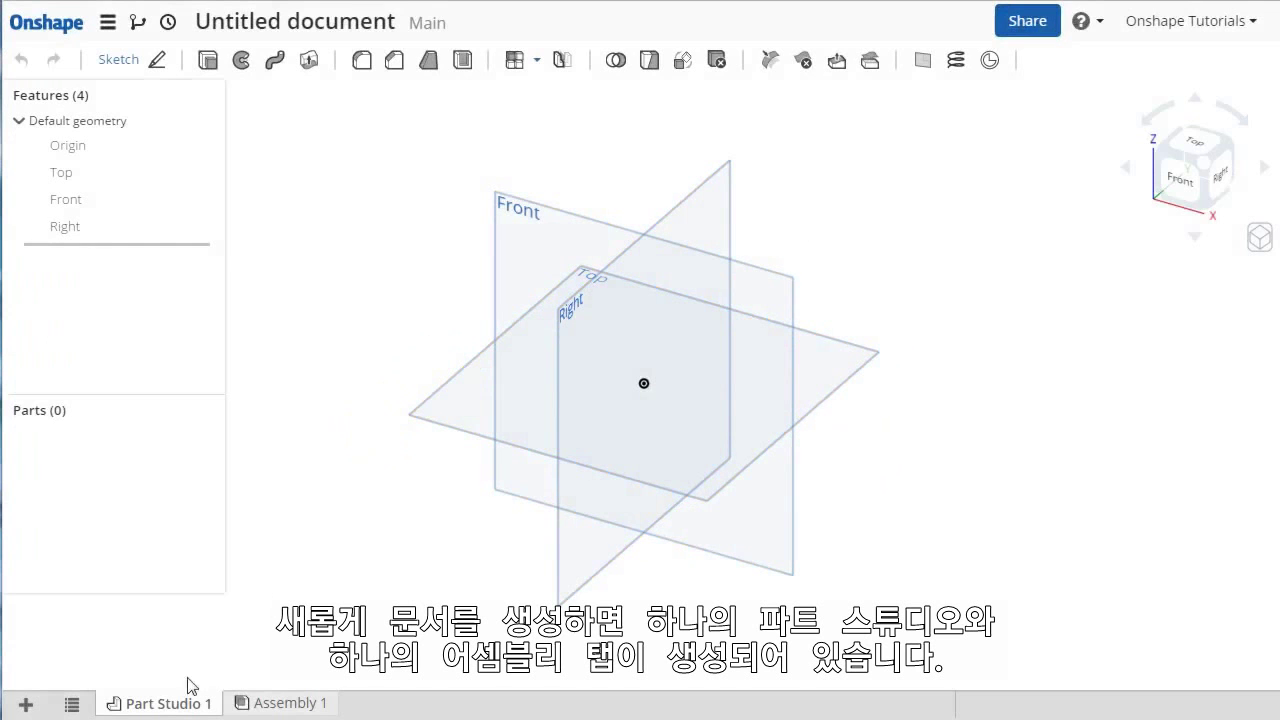
Browse Assembly 1, the new-tab options, Main Assembly, Damper Part Studio and Damper Sub-Assembly, ending on Linkage Part Studio.
left_click(272, 705)
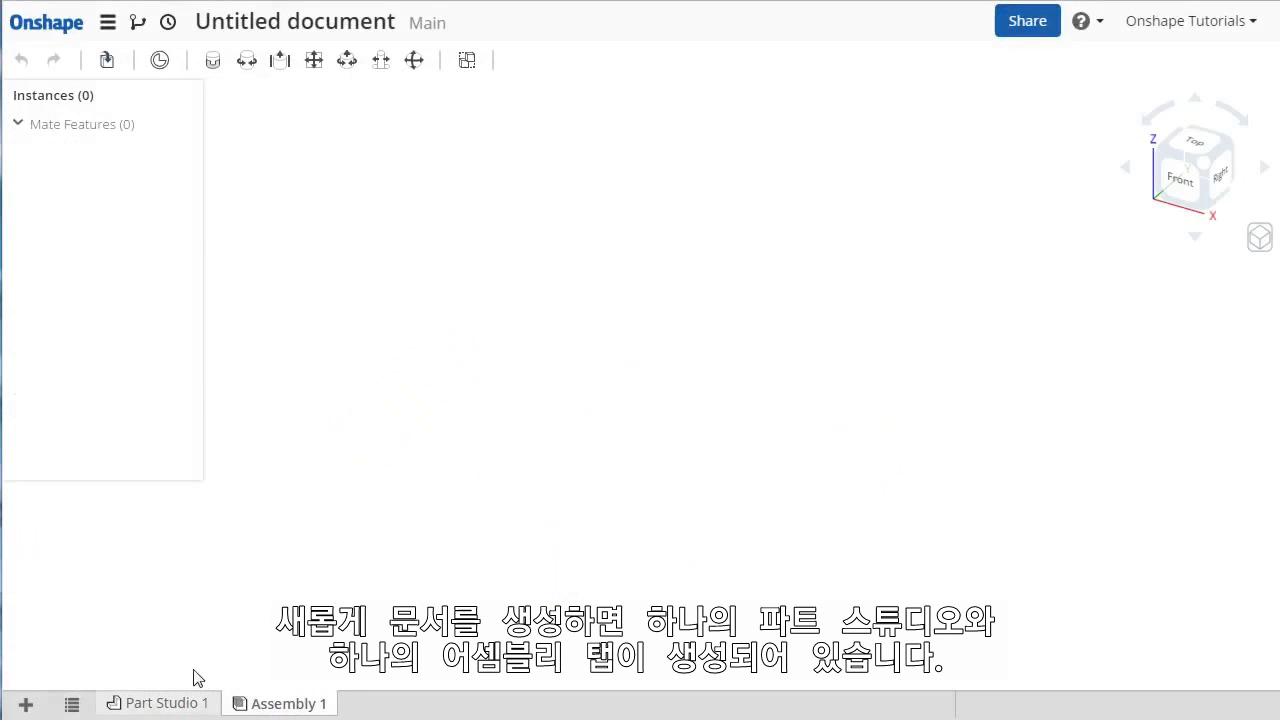
left_click(30, 705)
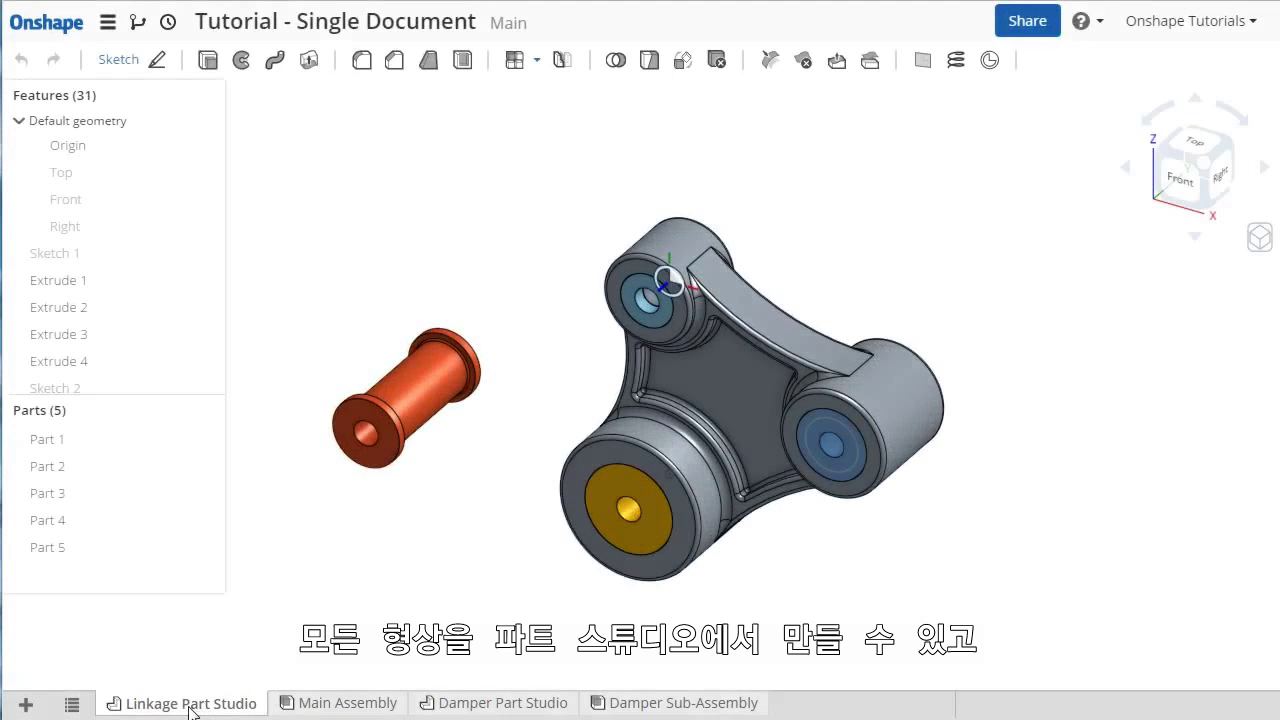
left_click(328, 703)
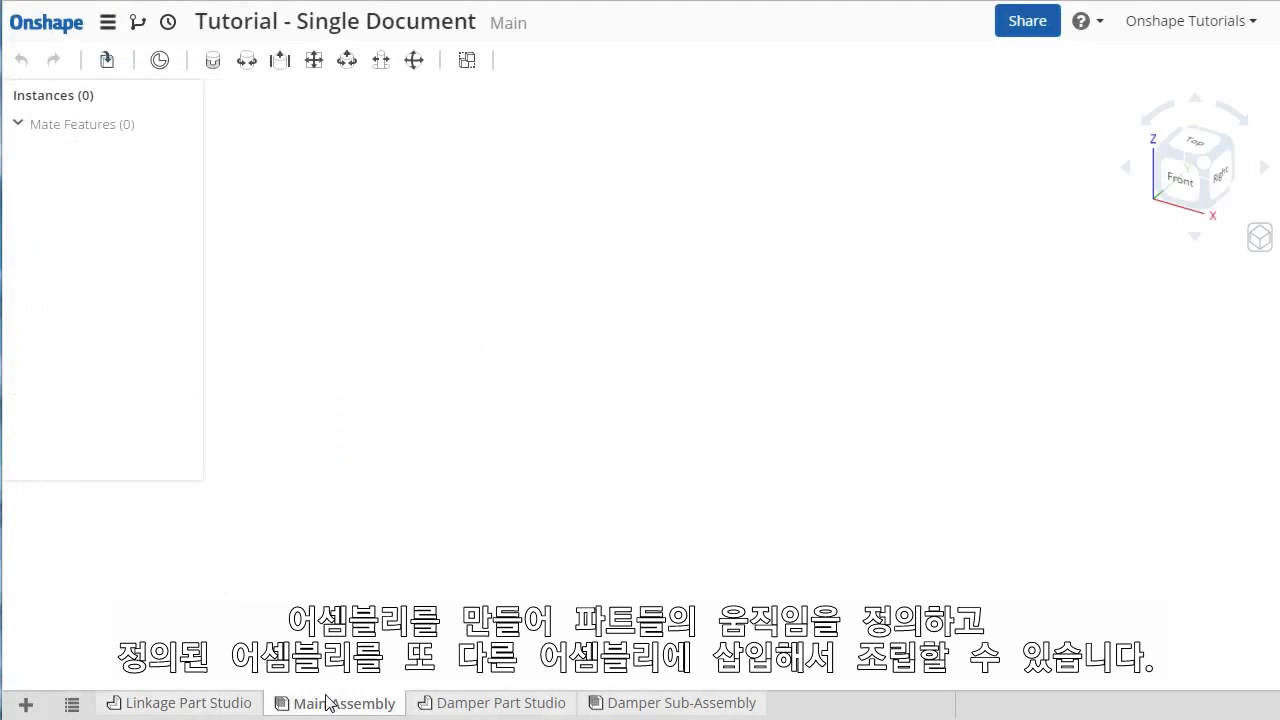
left_click(440, 703)
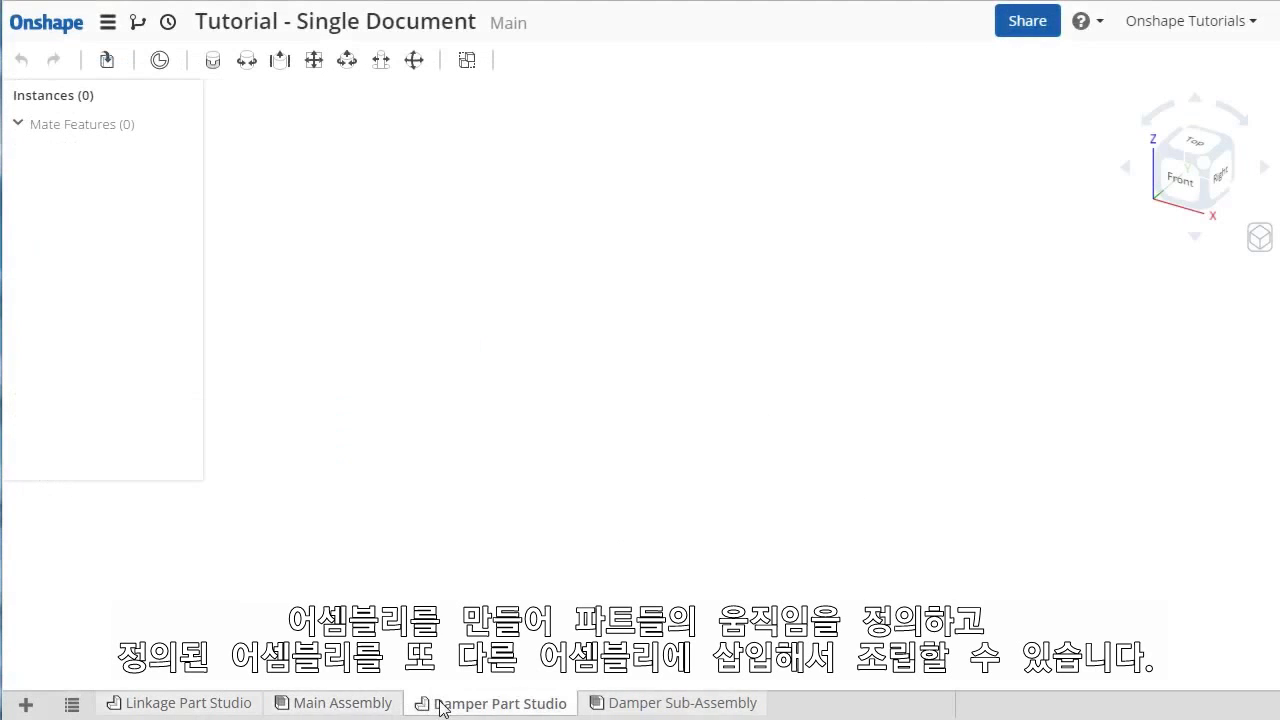
left_click(614, 704)
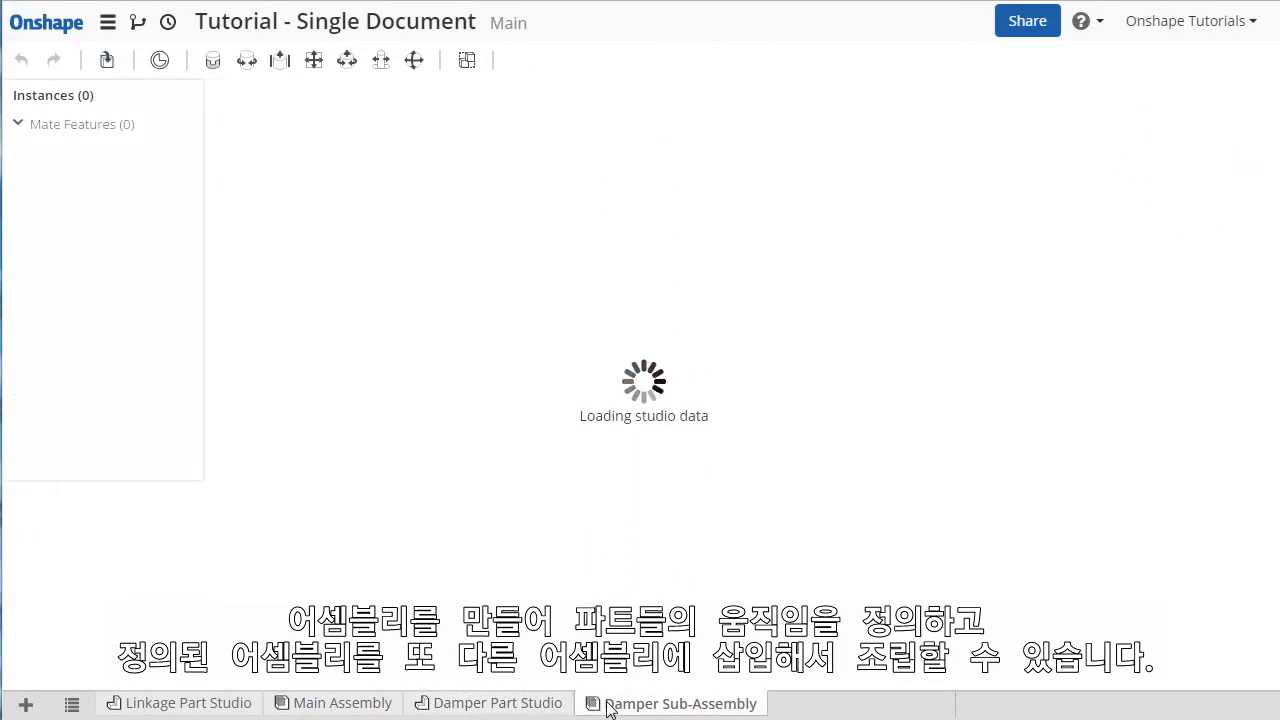
left_click(174, 705)
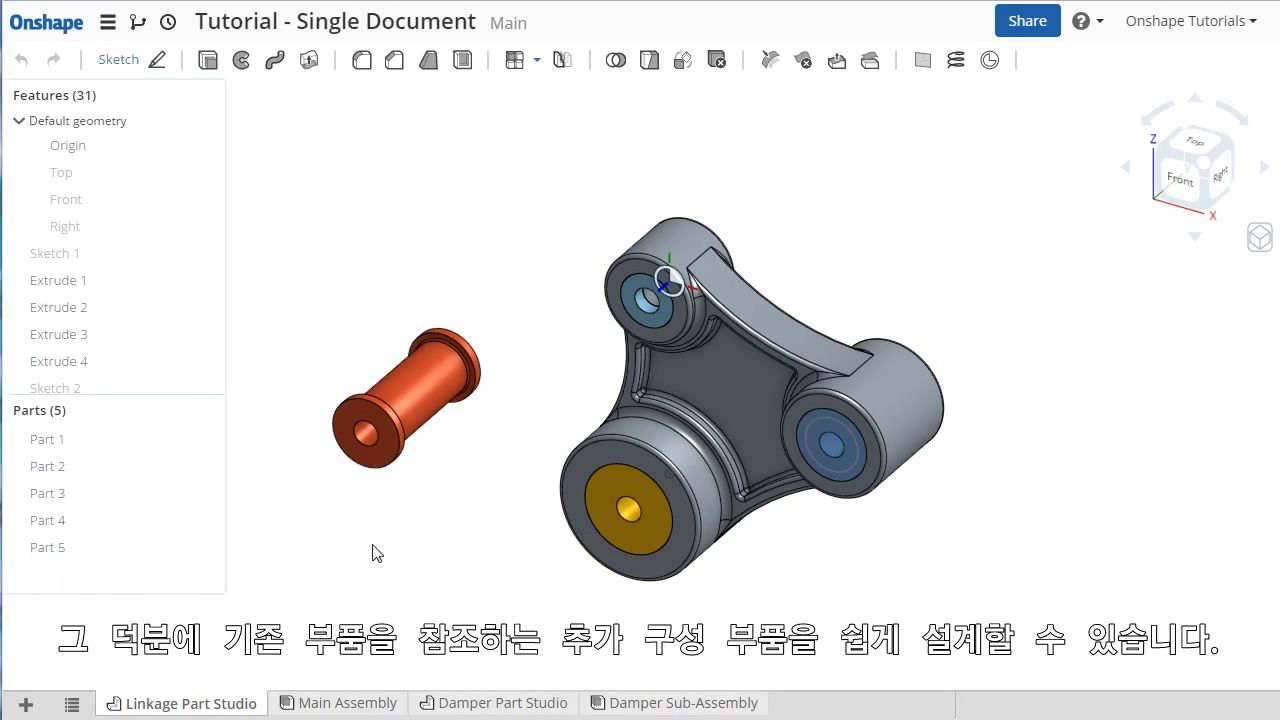
Create Sketch 10 on the yellow boss face, projecting its circular edge and the orange pin's top edge.
right_click_drag(372, 553, 407, 479)
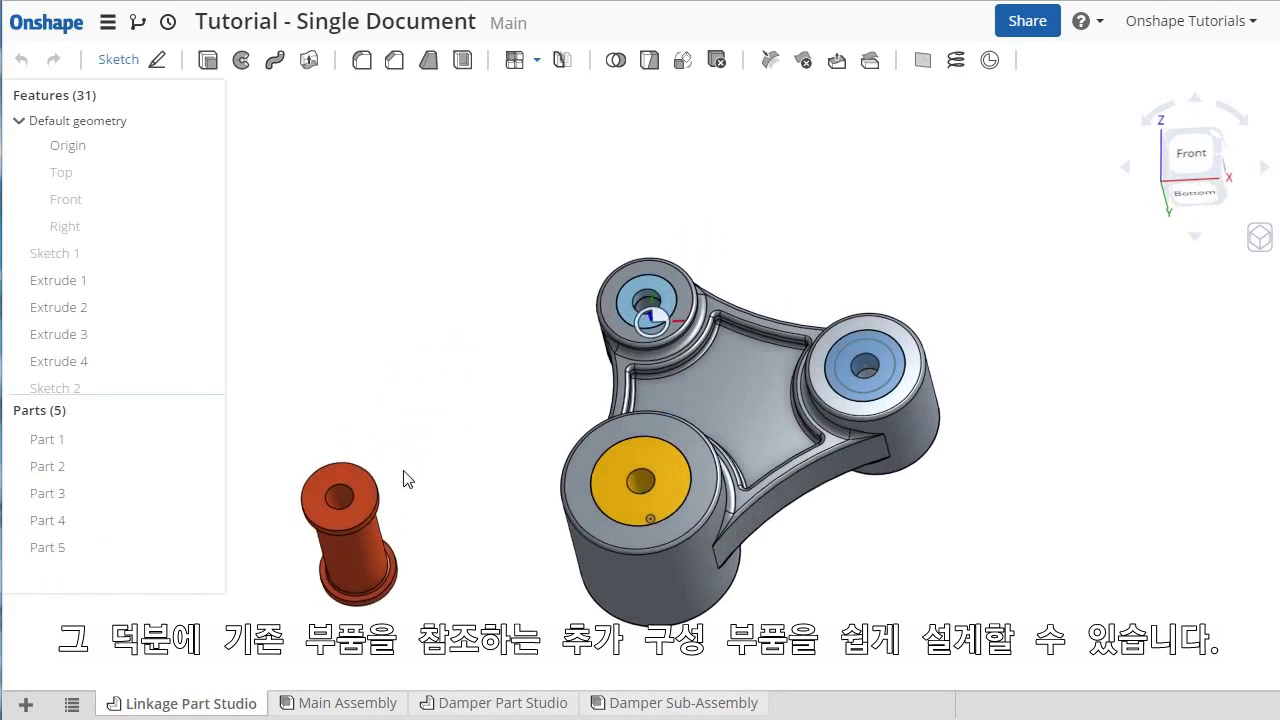
right_click(623, 430)
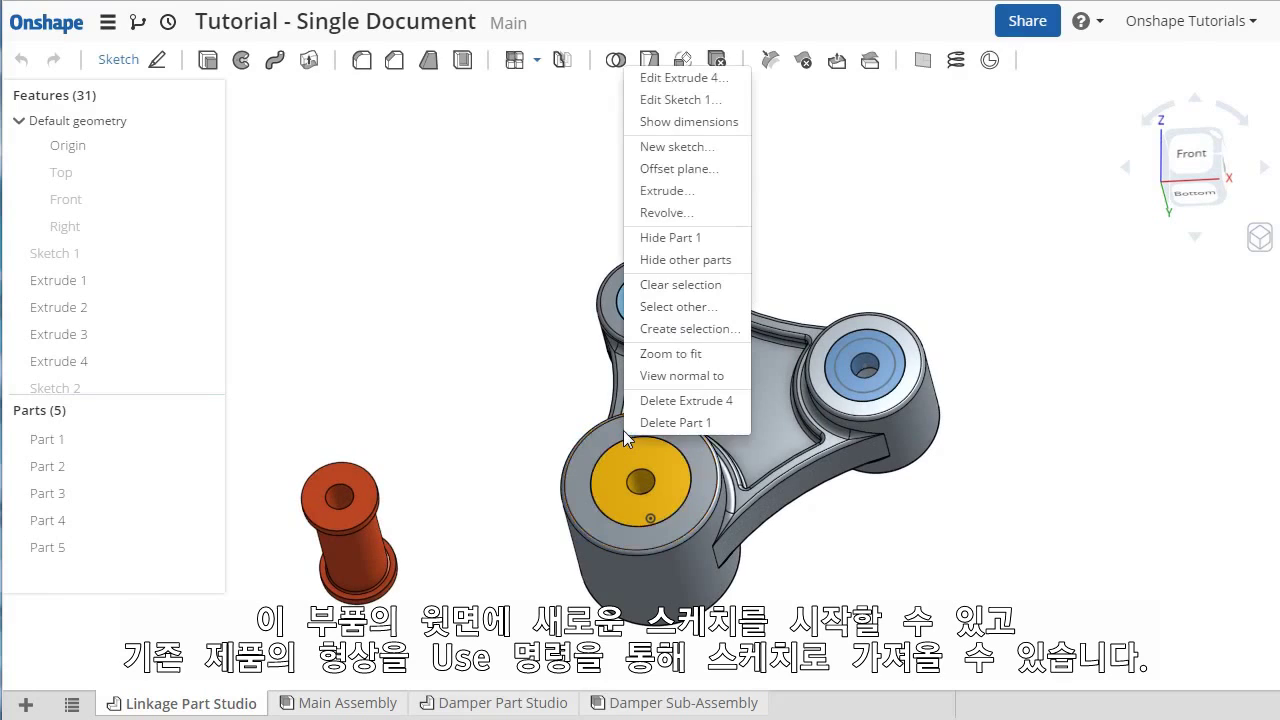
left_click(676, 147)
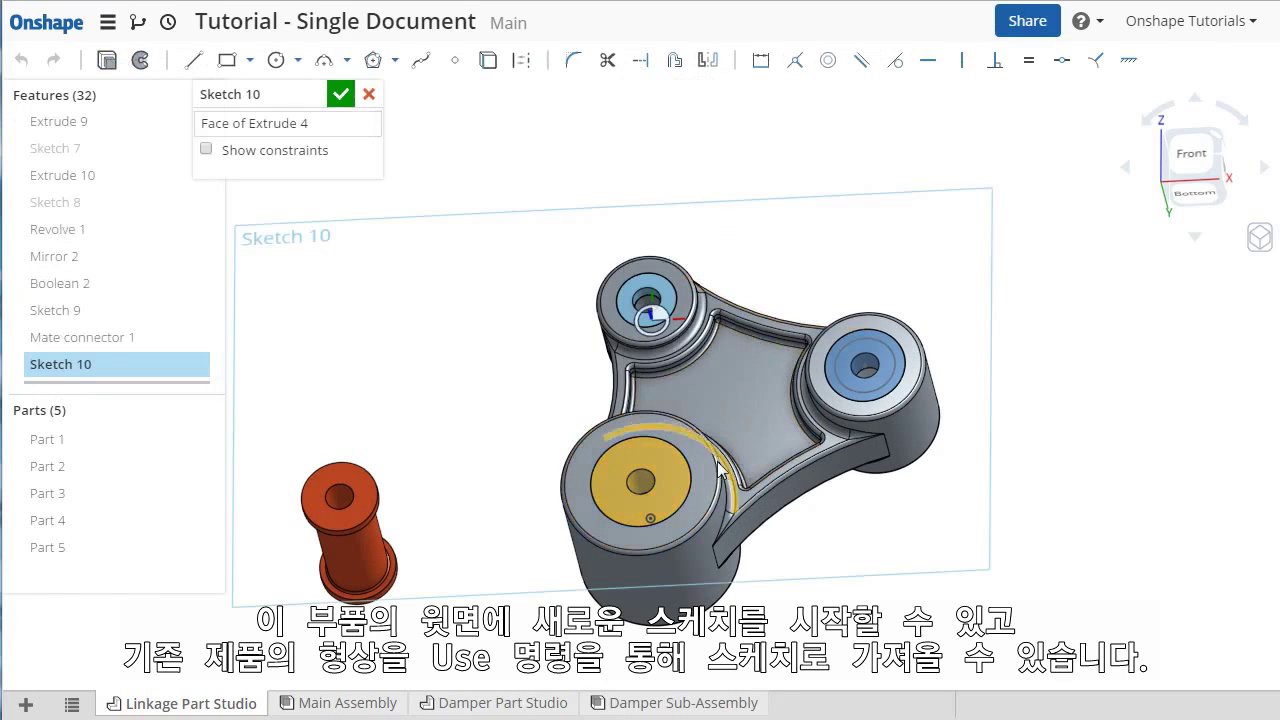
left_click(655, 474)
left_click(380, 488)
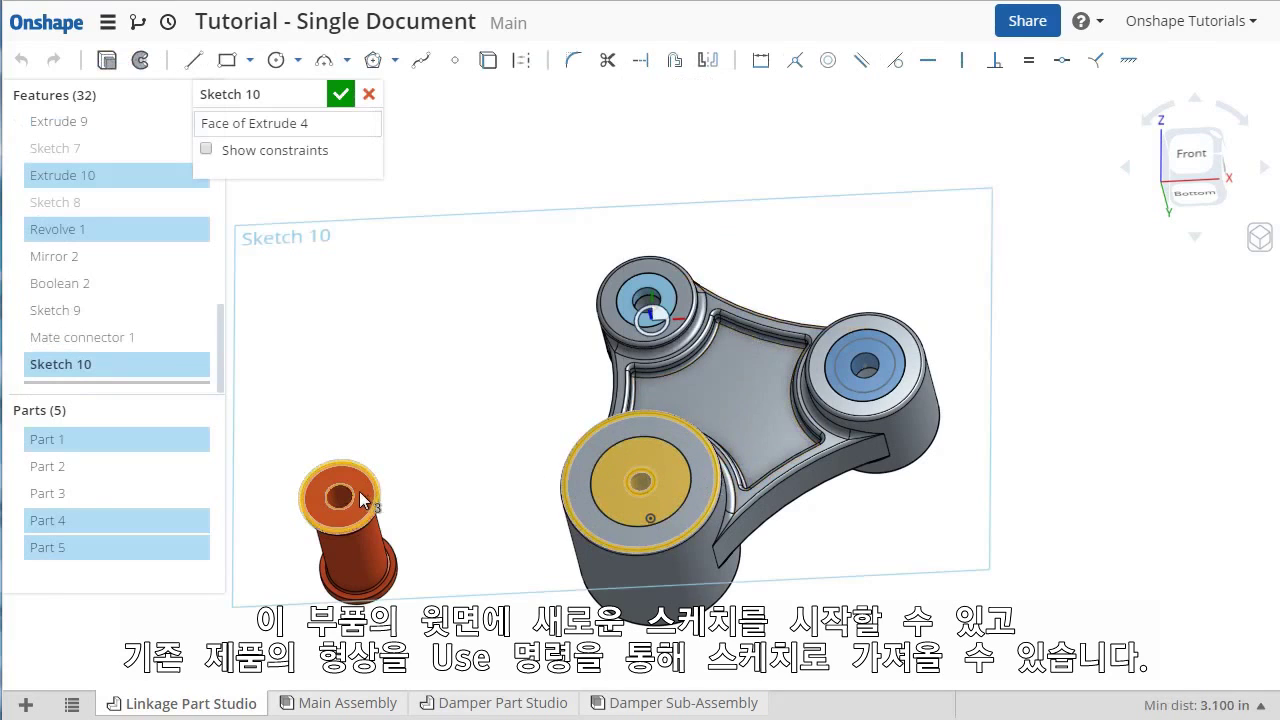
left_click(488, 60)
left_click(466, 170)
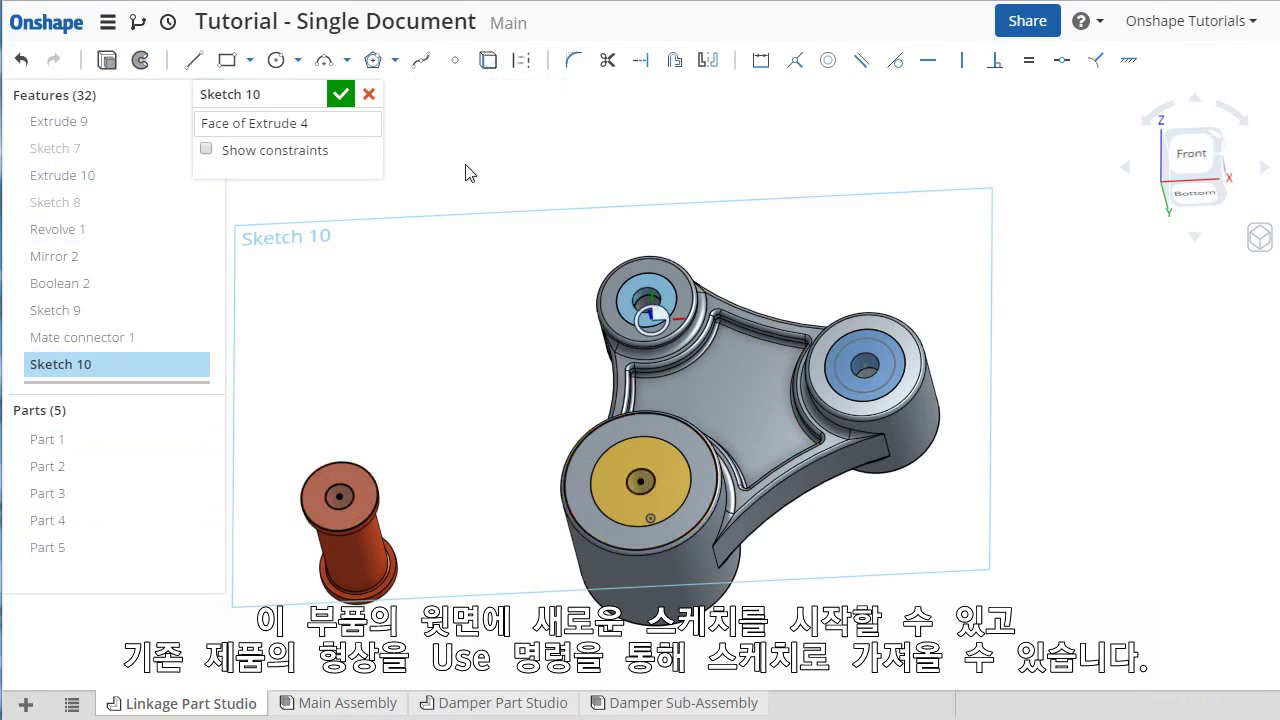
Draw two tangent lines connecting the orange pin's circle to the yellow circle.
left_click(193, 60)
left_click(341, 462)
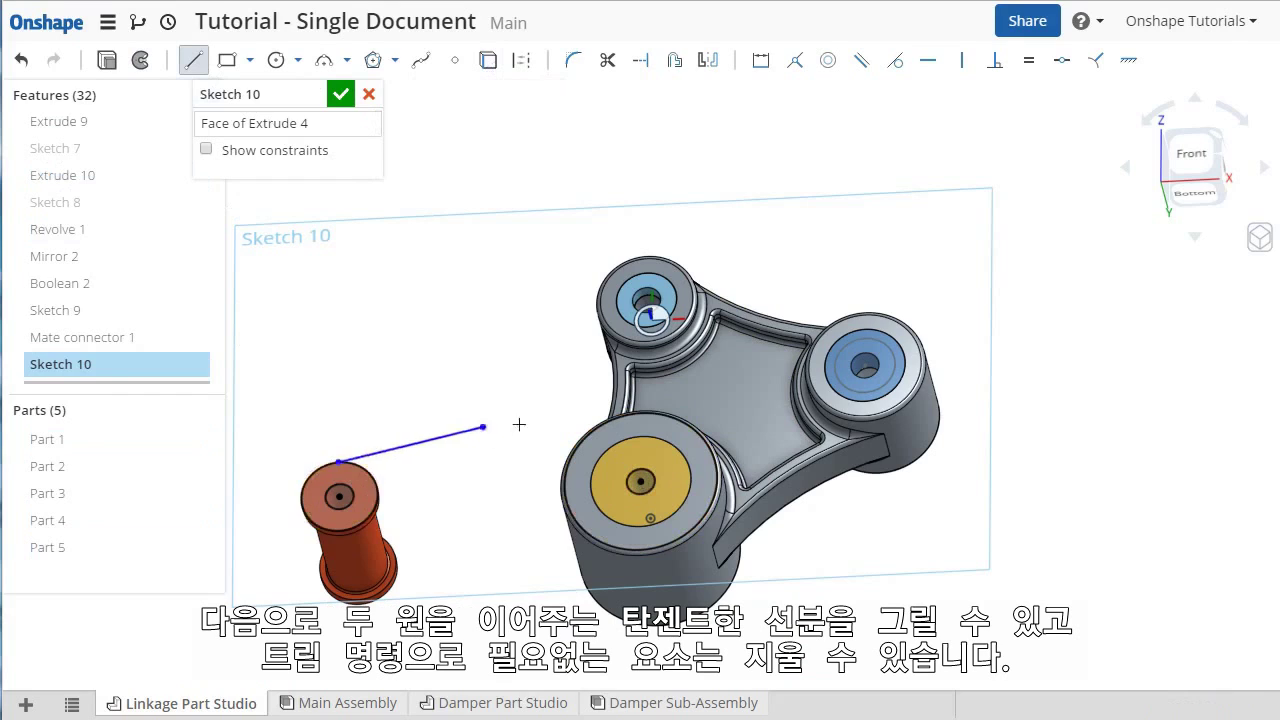
left_click(636, 417)
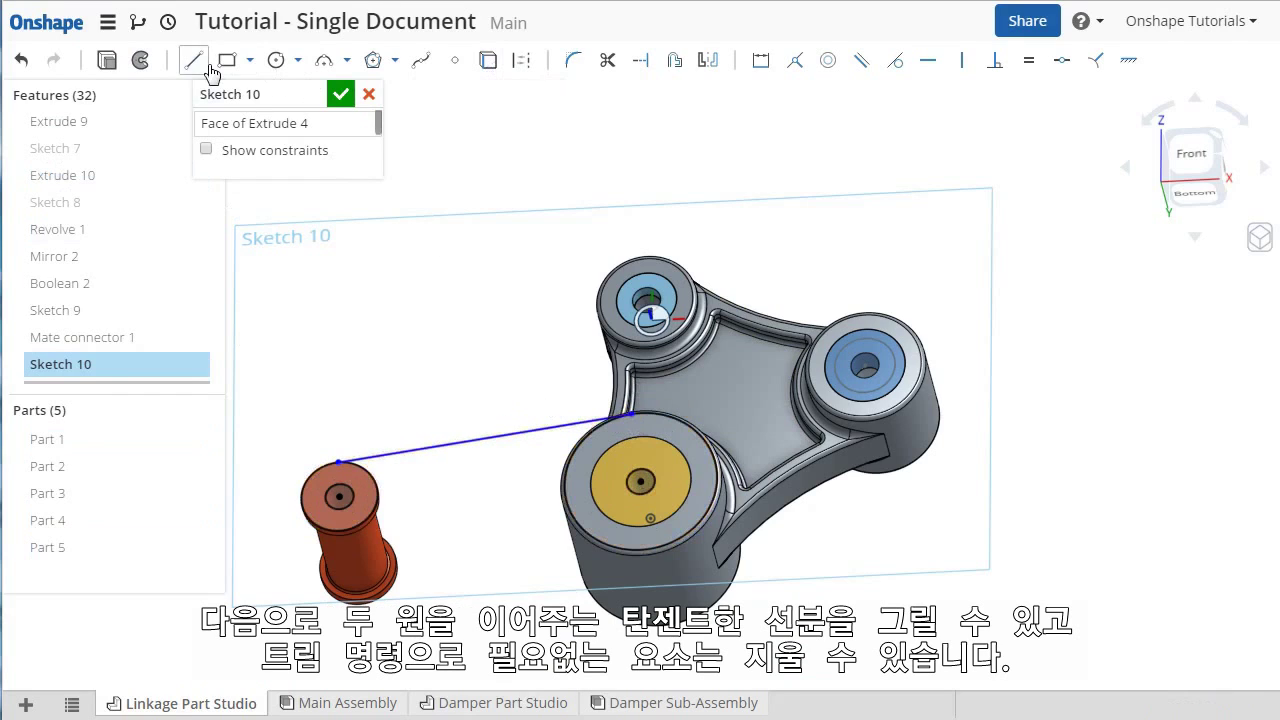
left_click(340, 531)
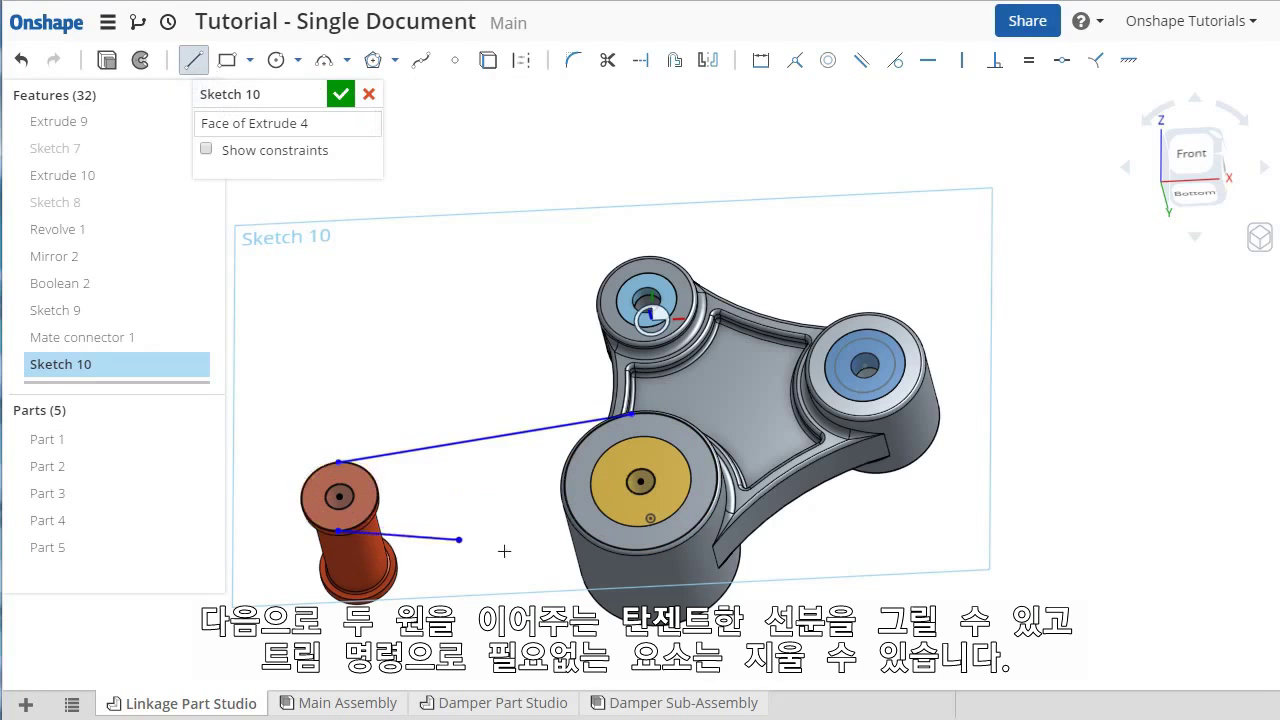
left_click(641, 557)
Trim the inner arcs of the yellow and orange circles to close the outline.
left_click(607, 60)
left_click(556, 468)
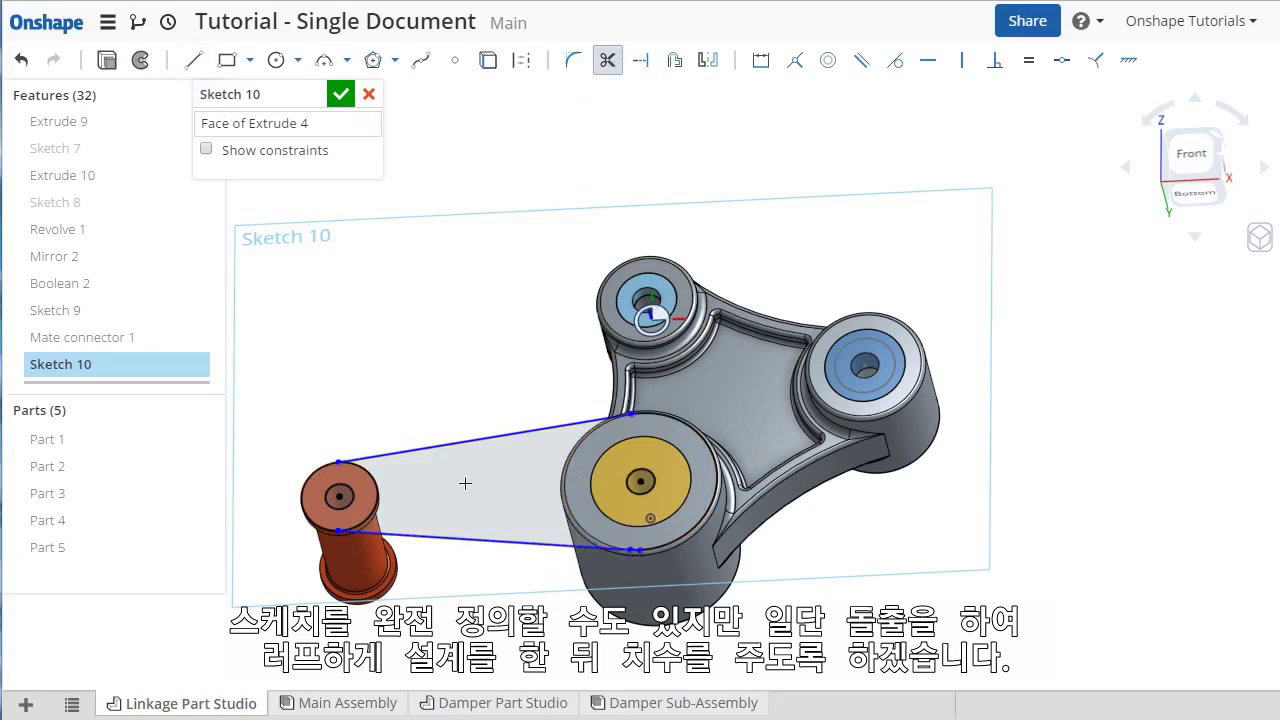
left_click(387, 496)
key("Escape")
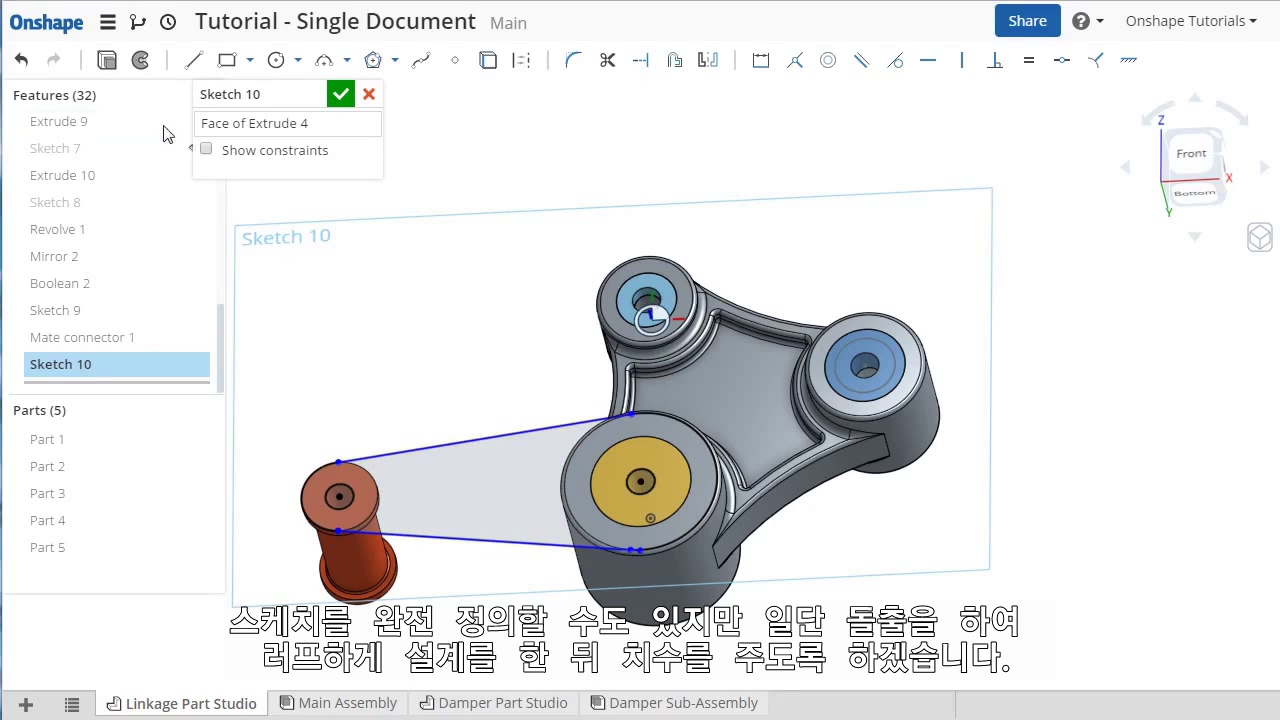
Extrude Sketch 10 to a 0.25 in depth as a new part, Part 6.
left_click(107, 62)
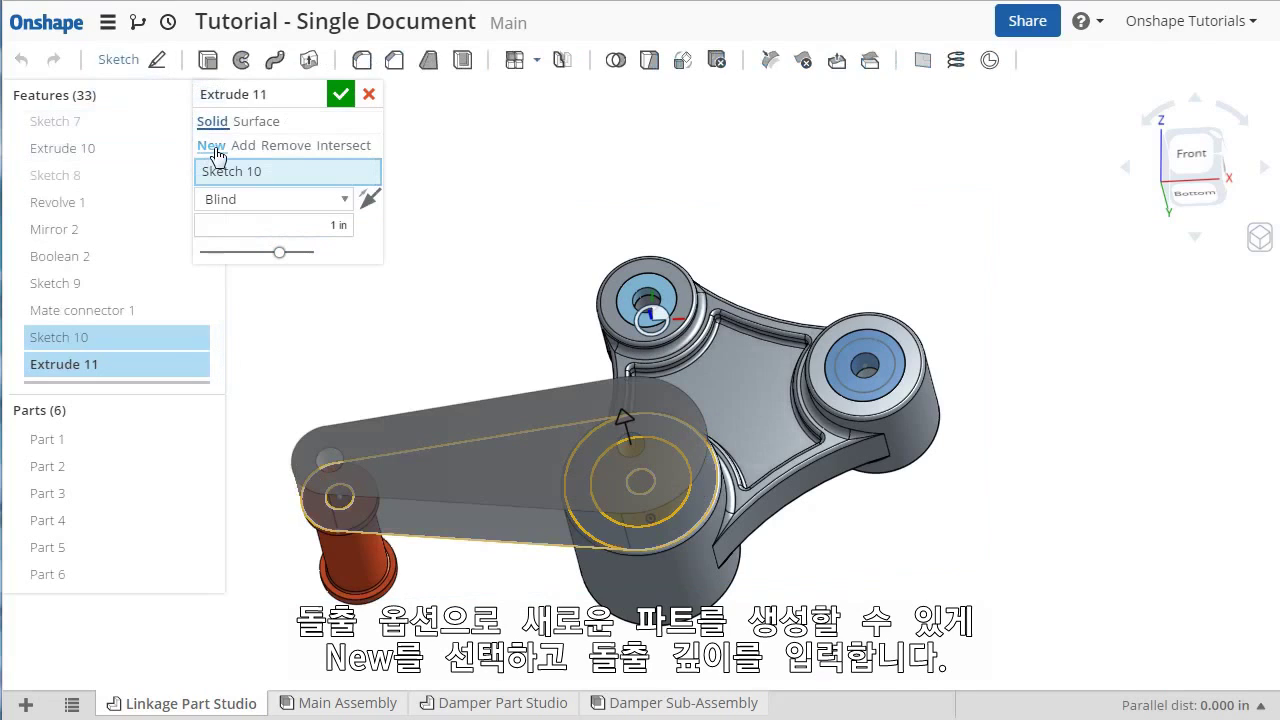
left_click(323, 231)
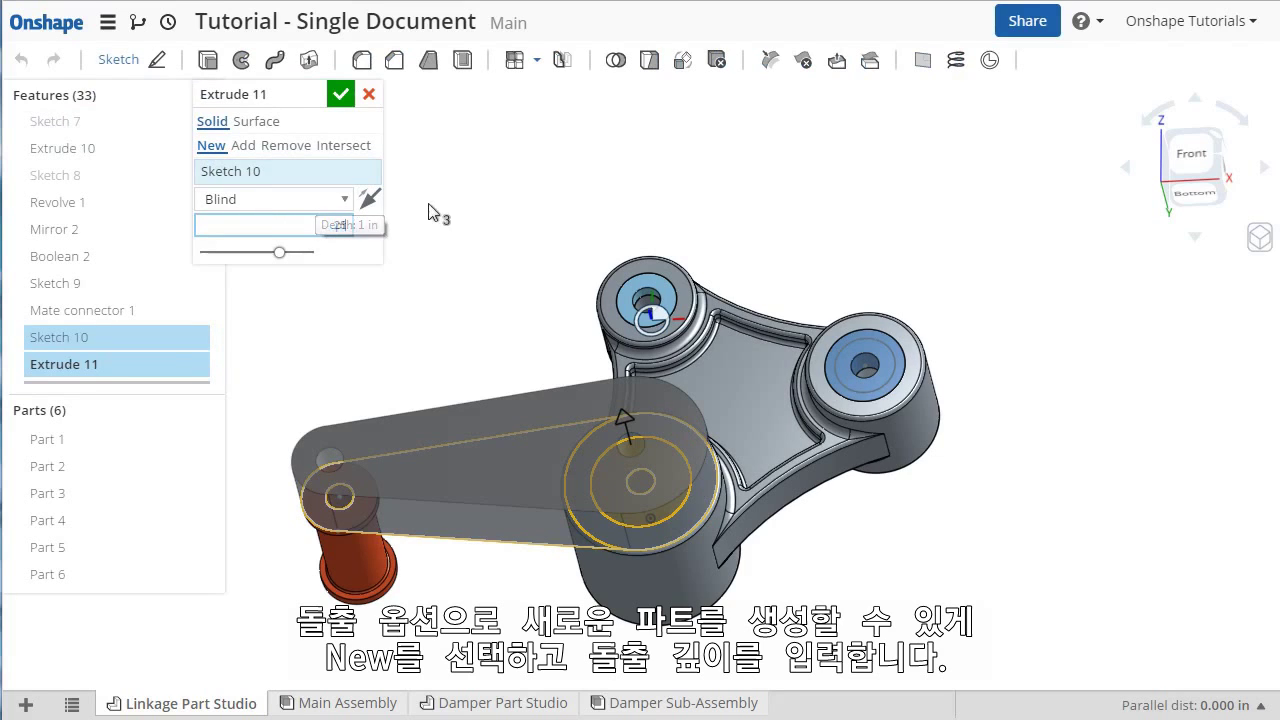
type(".25 in")
key("Return")
key("shift+6")
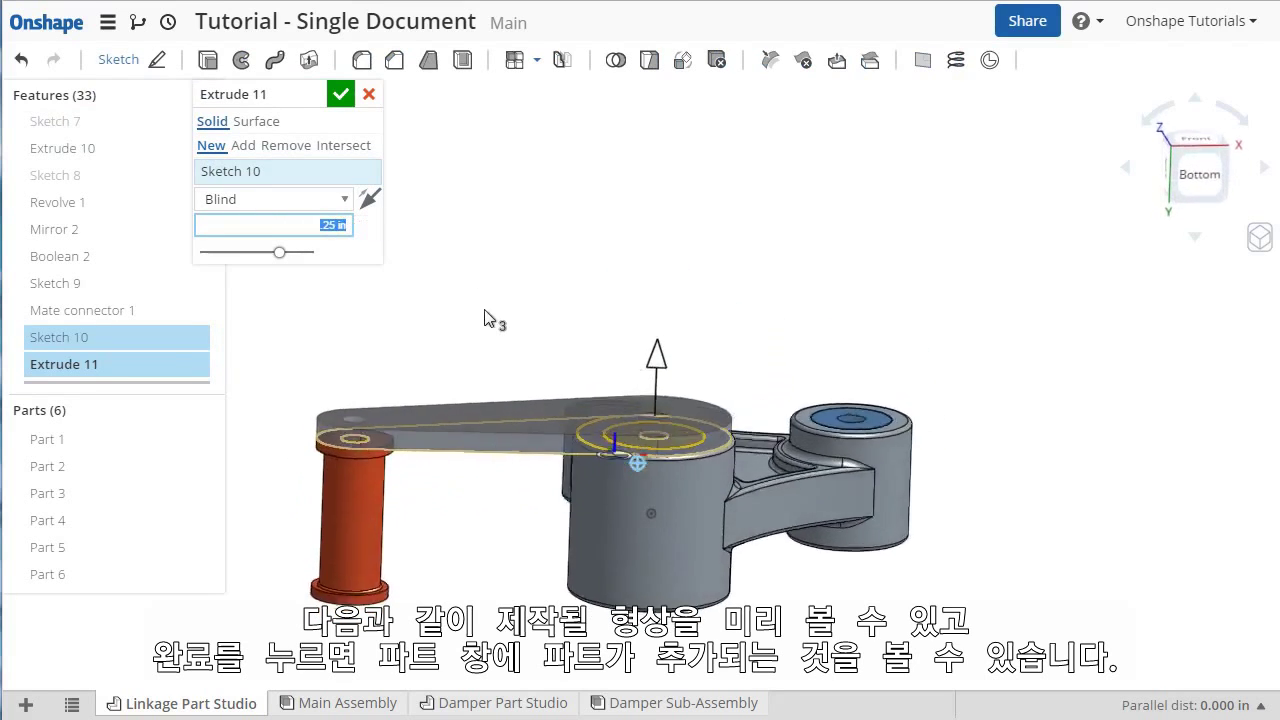
left_click(341, 94)
right_click_drag(539, 142, 523, 309)
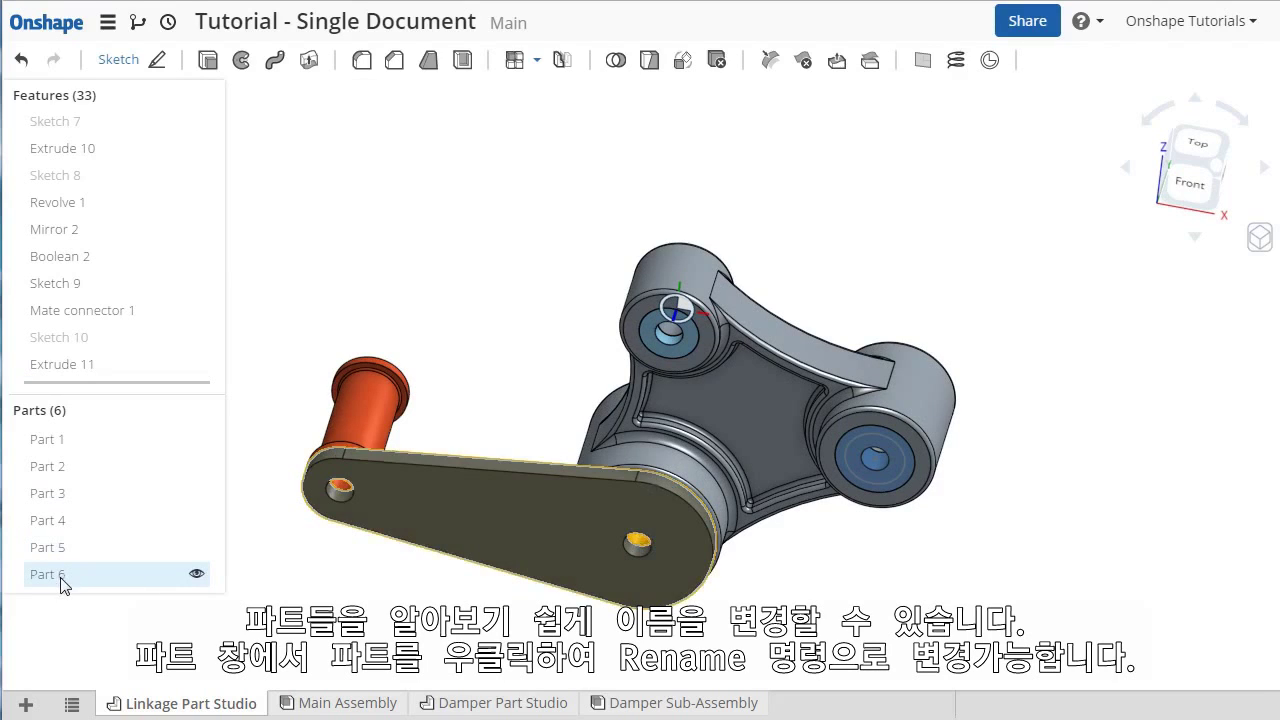
Rename Part 6 to 'Bracket' in the Parts list.
right_click(62, 585)
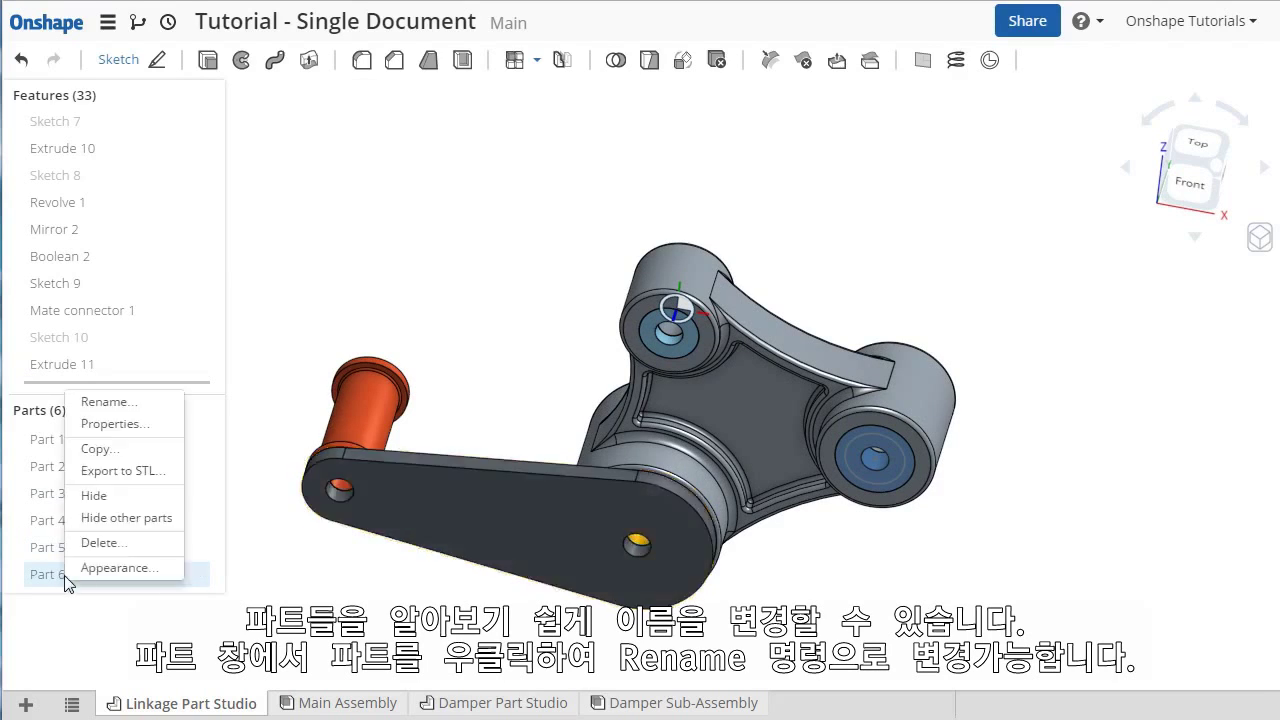
left_click(146, 406)
type("Brac")
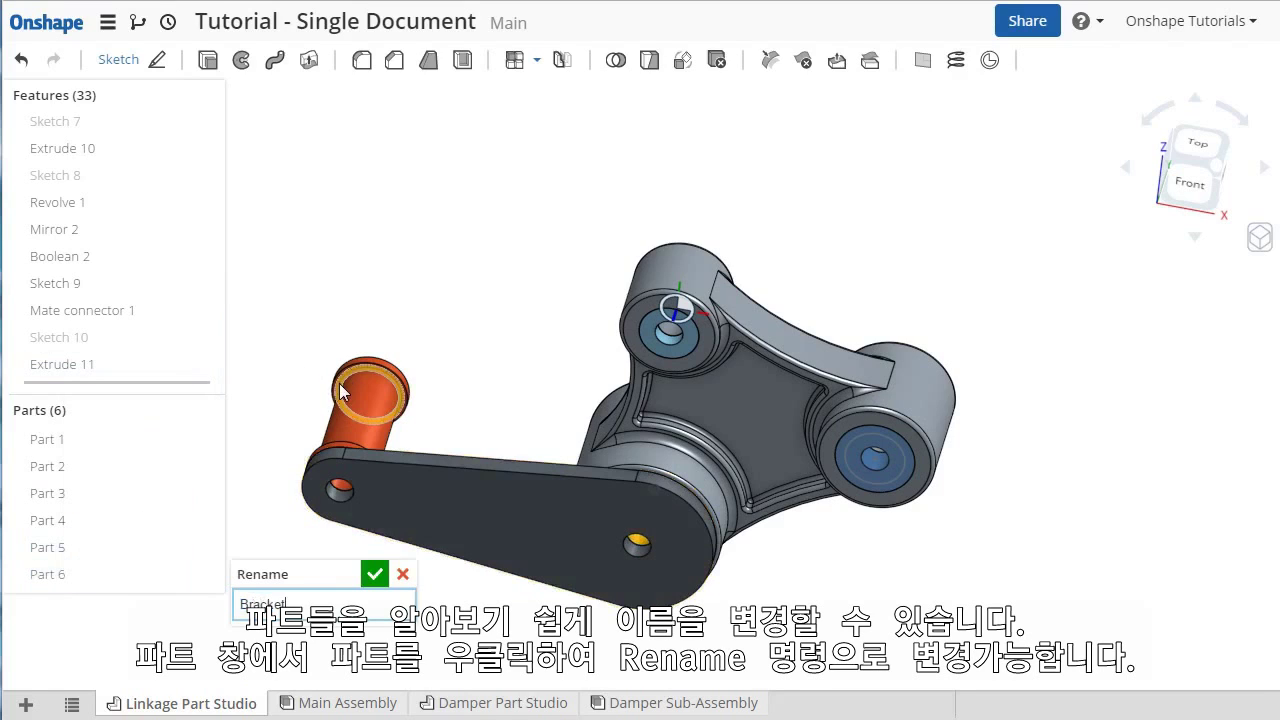
type("ket")
left_click(374, 574)
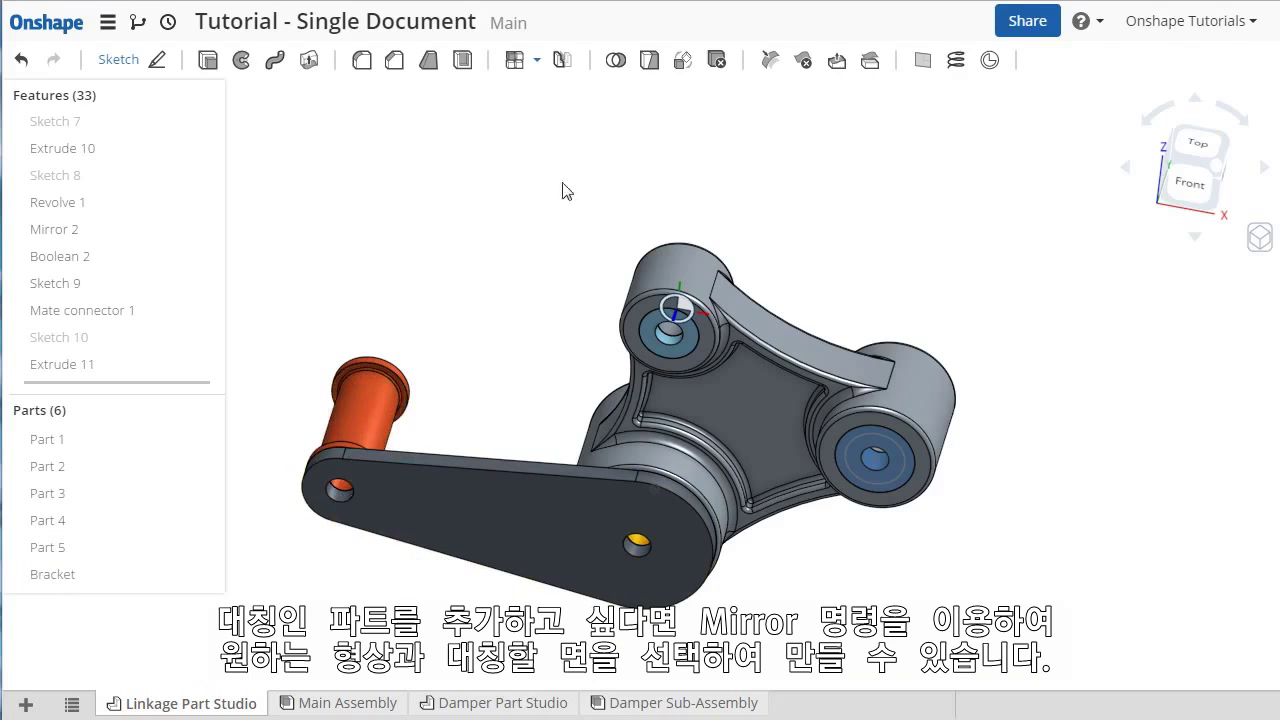
Mirror the Bracket arm across the Front plane as Mirror 3.
left_click(566, 66)
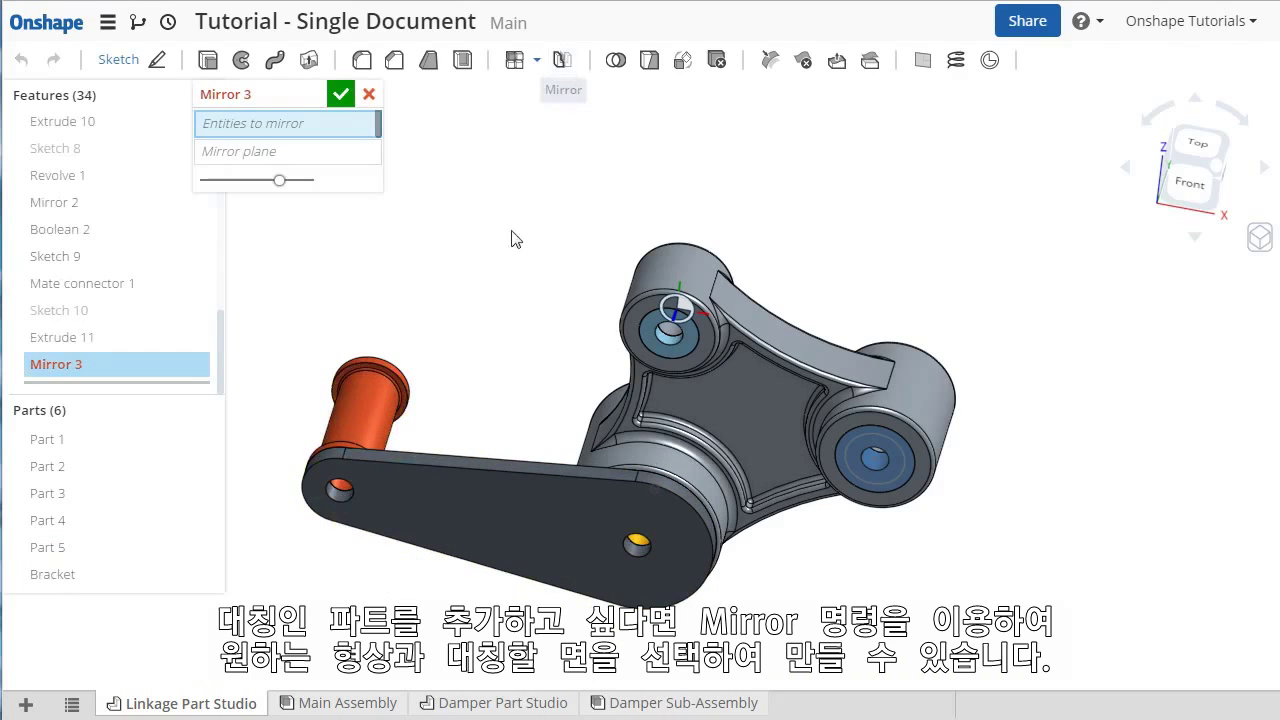
left_click(442, 497)
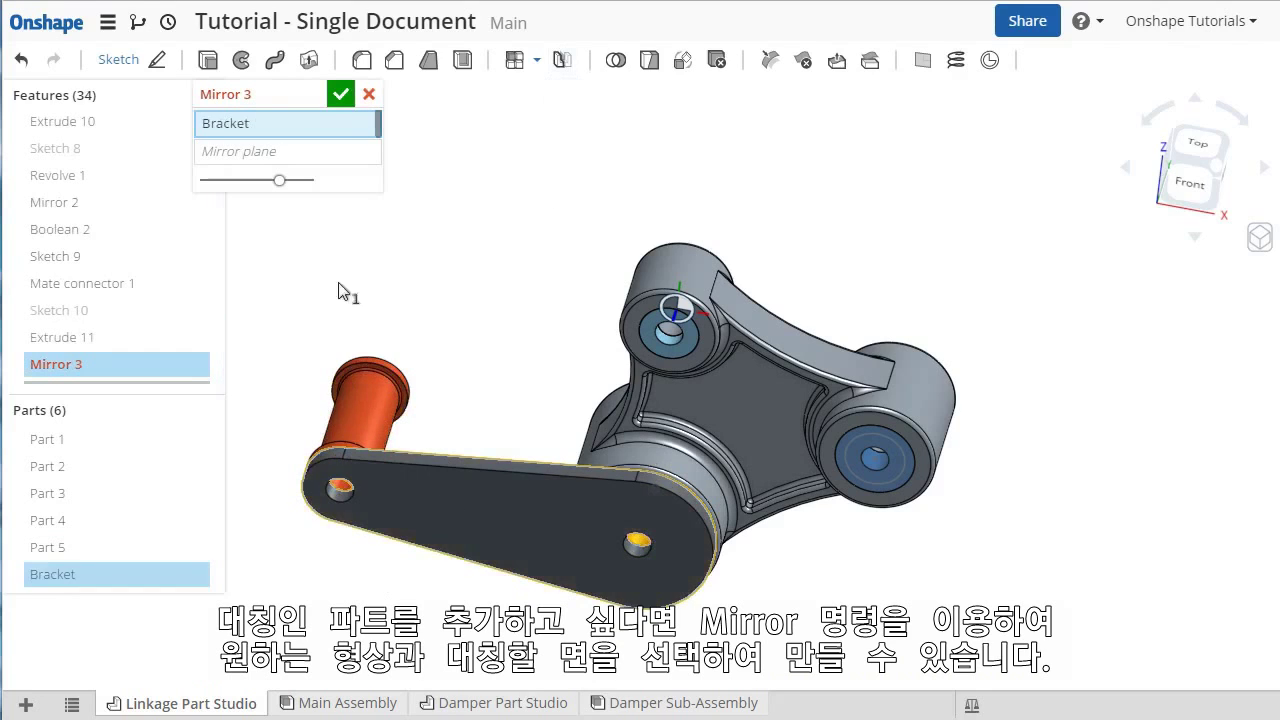
left_click(290, 156)
scroll(175, 190, "up", 10)
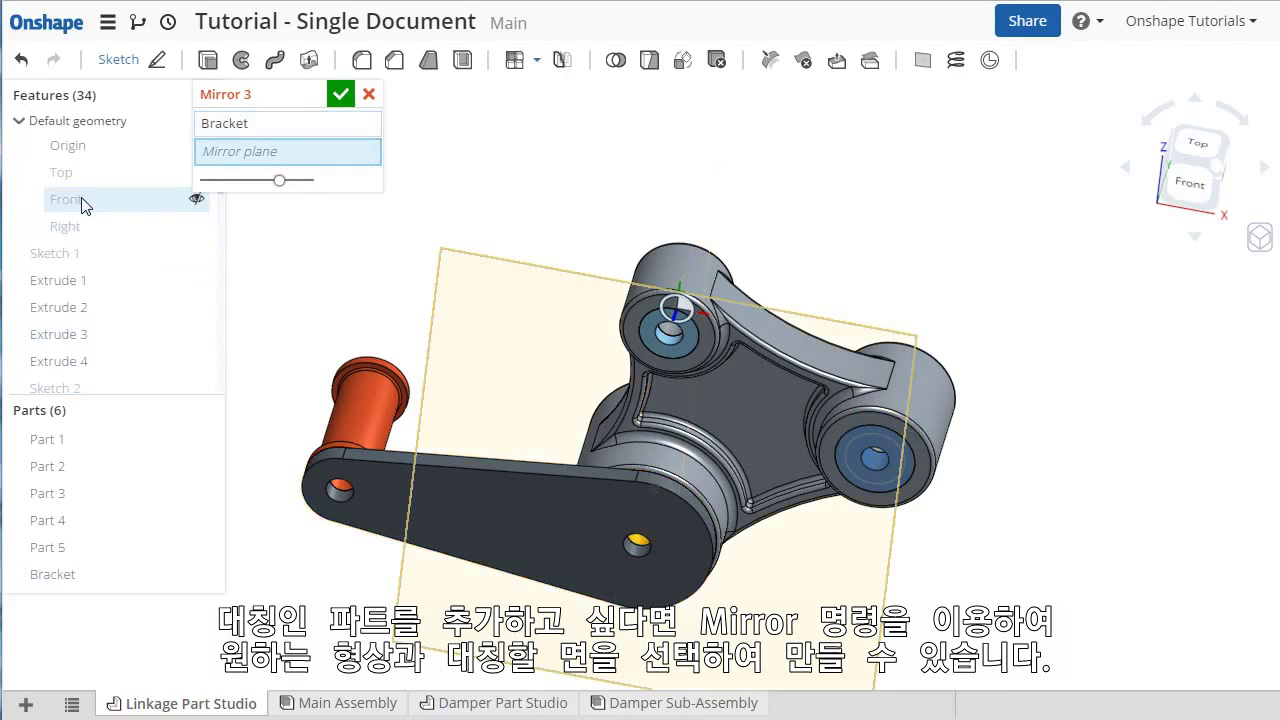
left_click(84, 200)
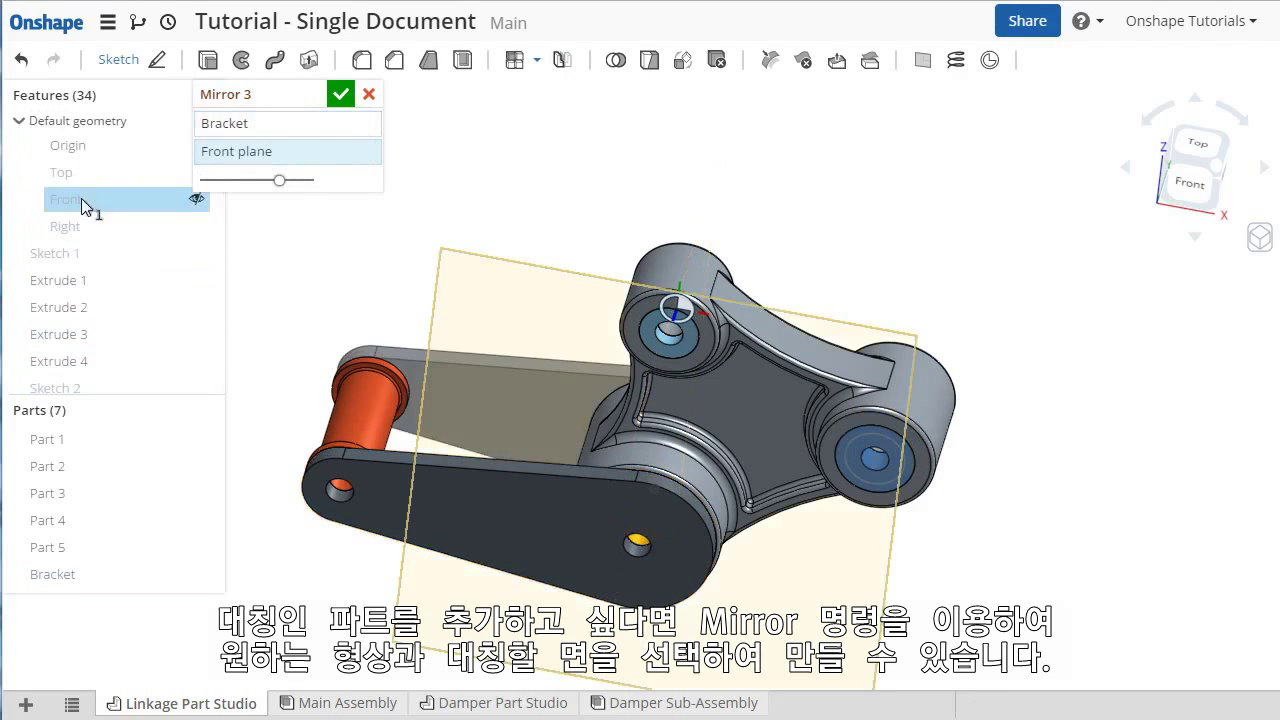
left_click(341, 94)
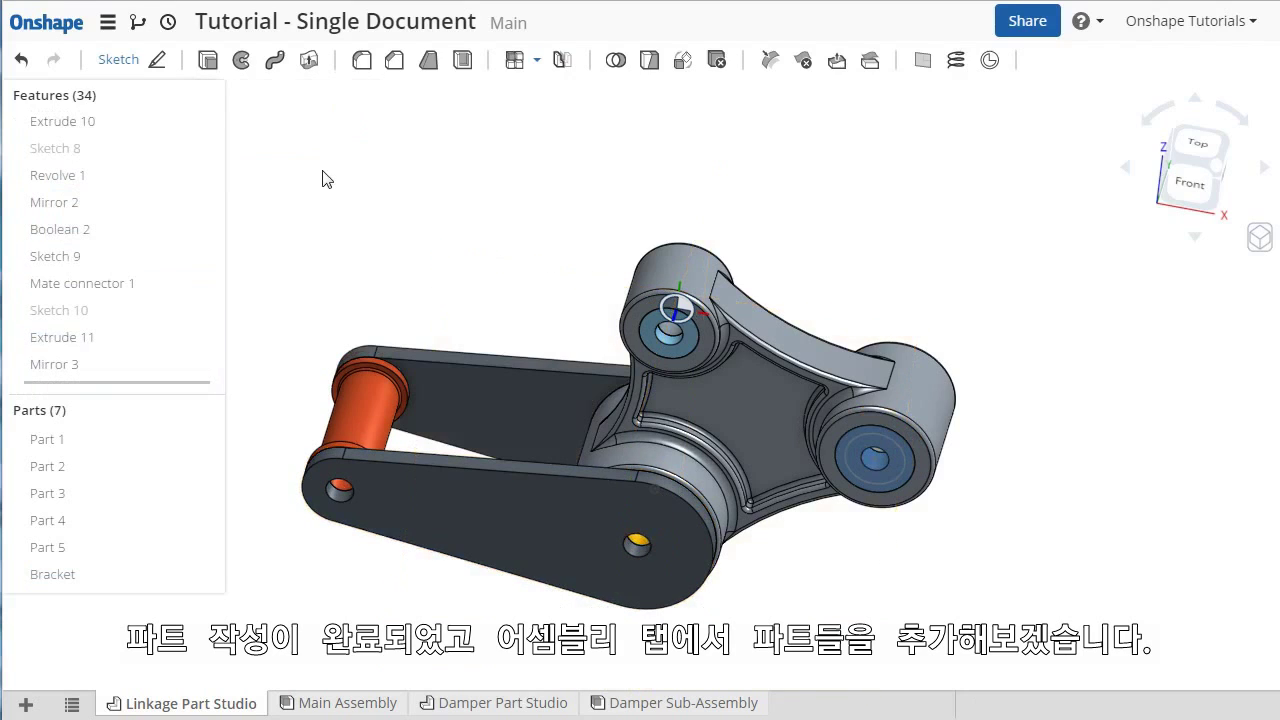
Insert all seven Linkage Part Studio parts into the Main Assembly.
left_click(347, 704)
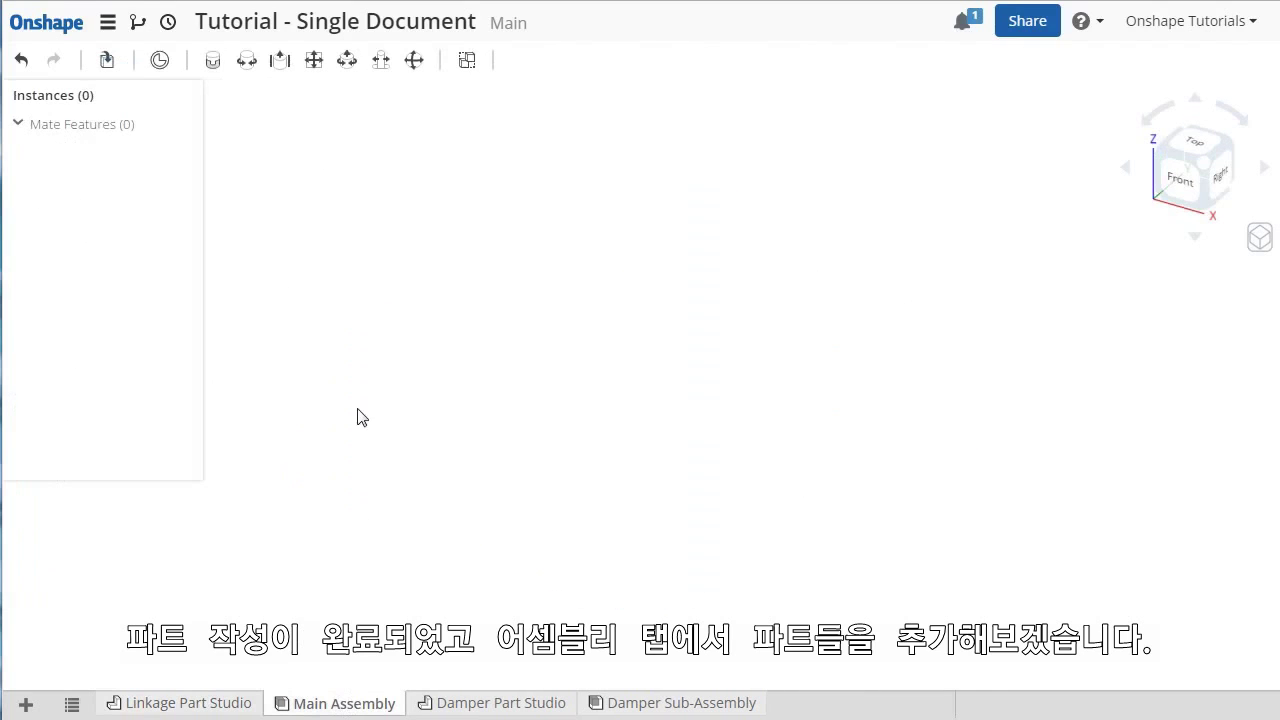
left_click(107, 61)
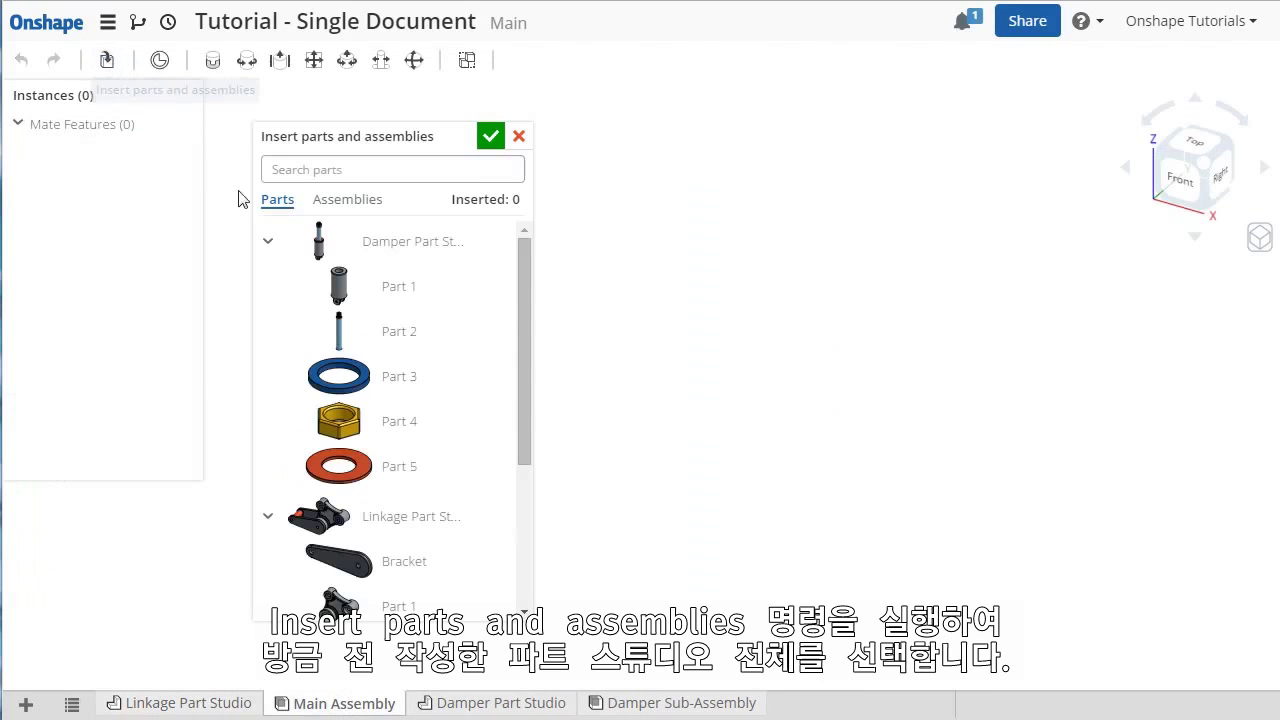
left_click(397, 517)
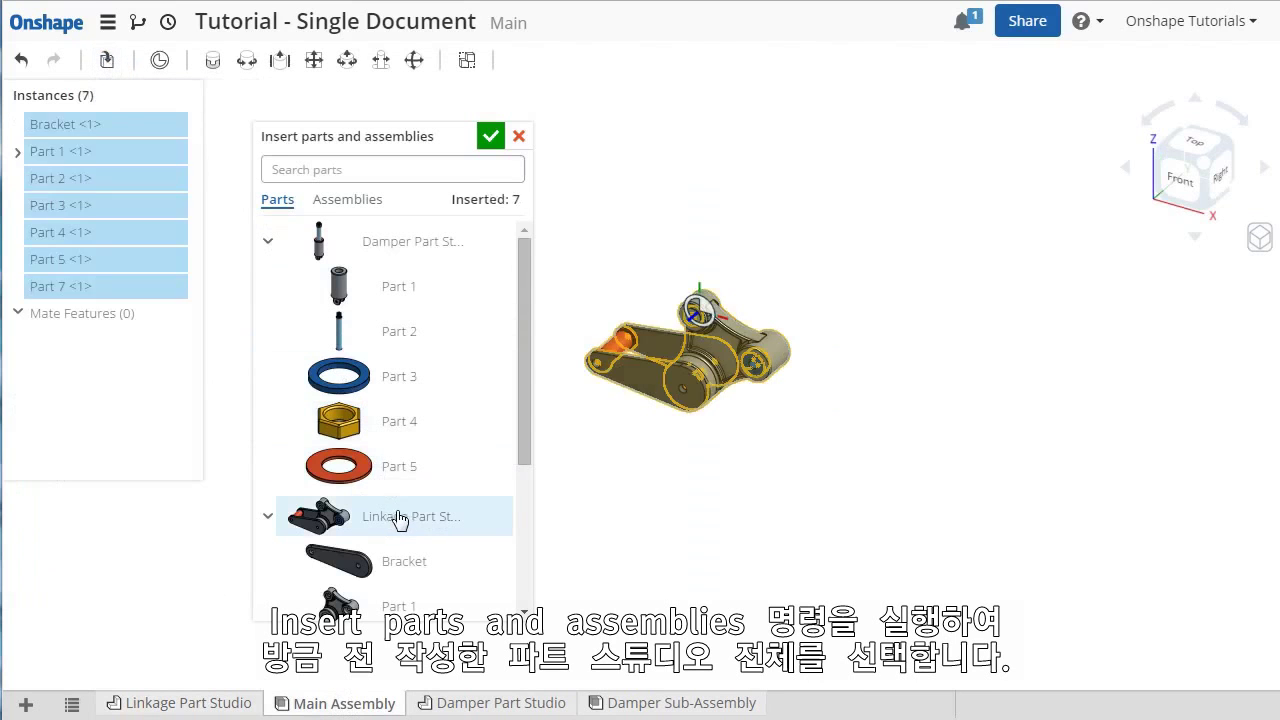
left_click(491, 137)
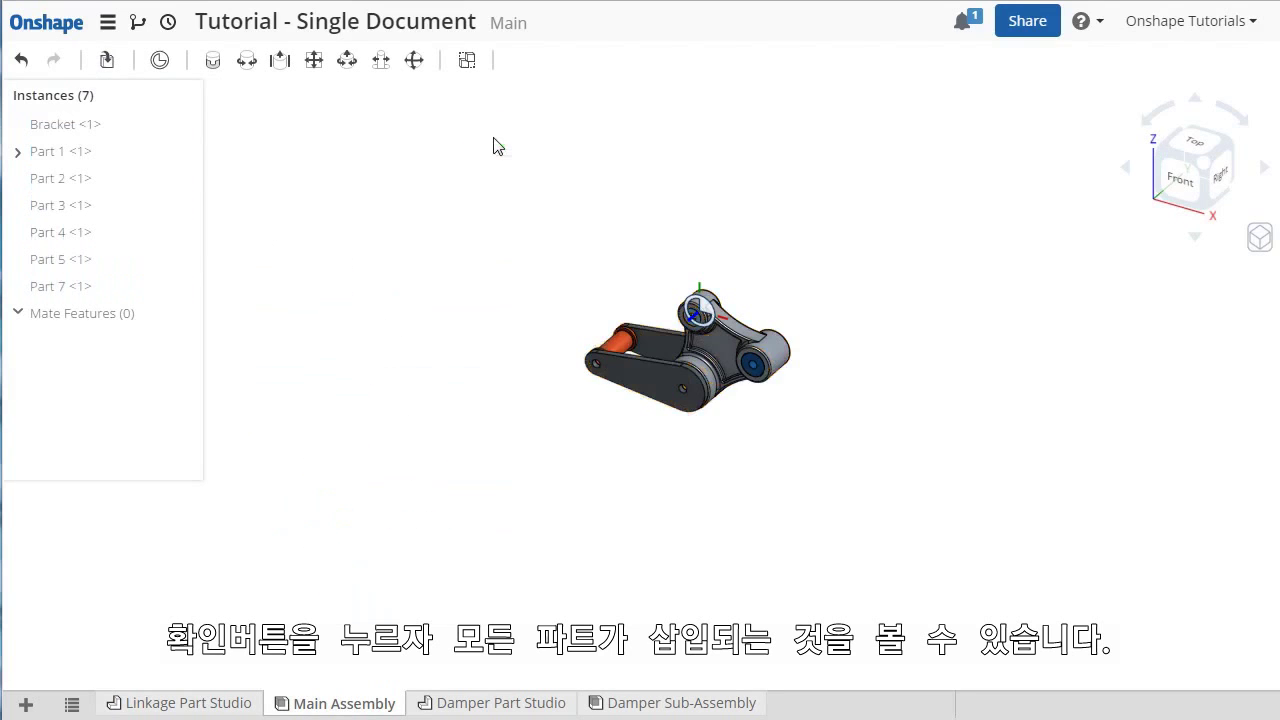
scroll(690, 340, "up", 5)
scroll(690, 340, "up", 1)
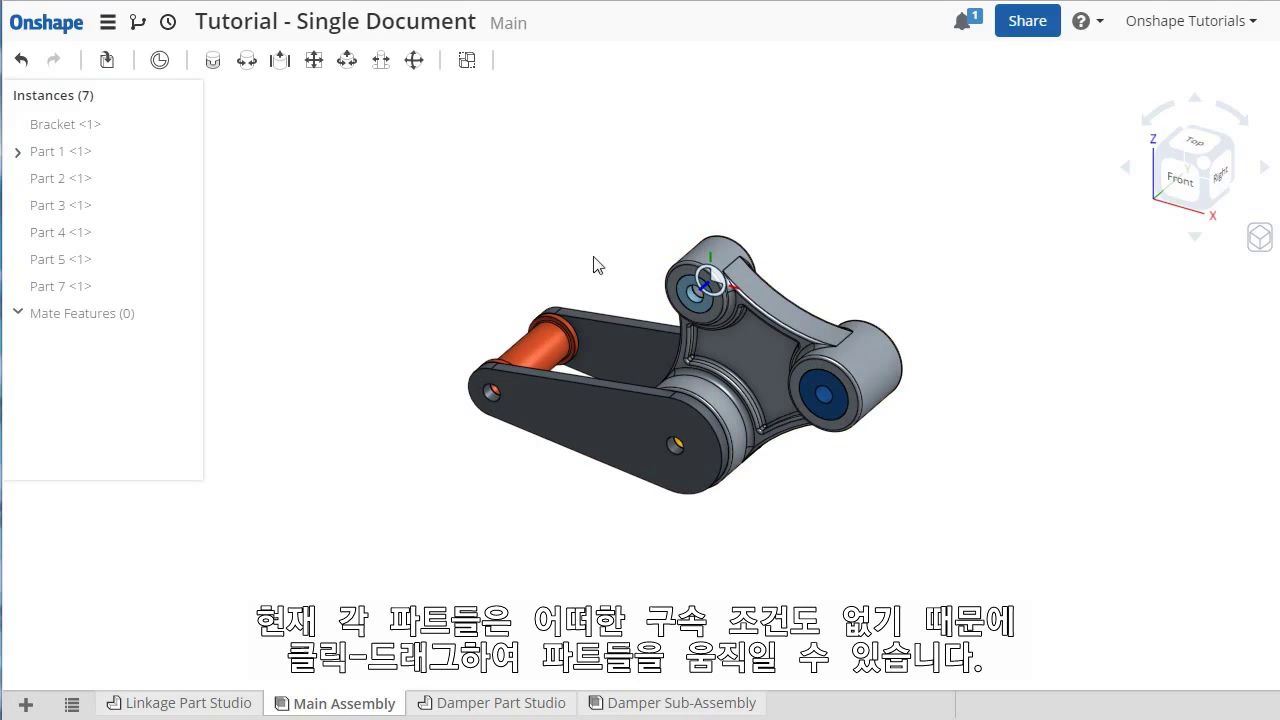
left_click_drag(720, 335, 1137, 460)
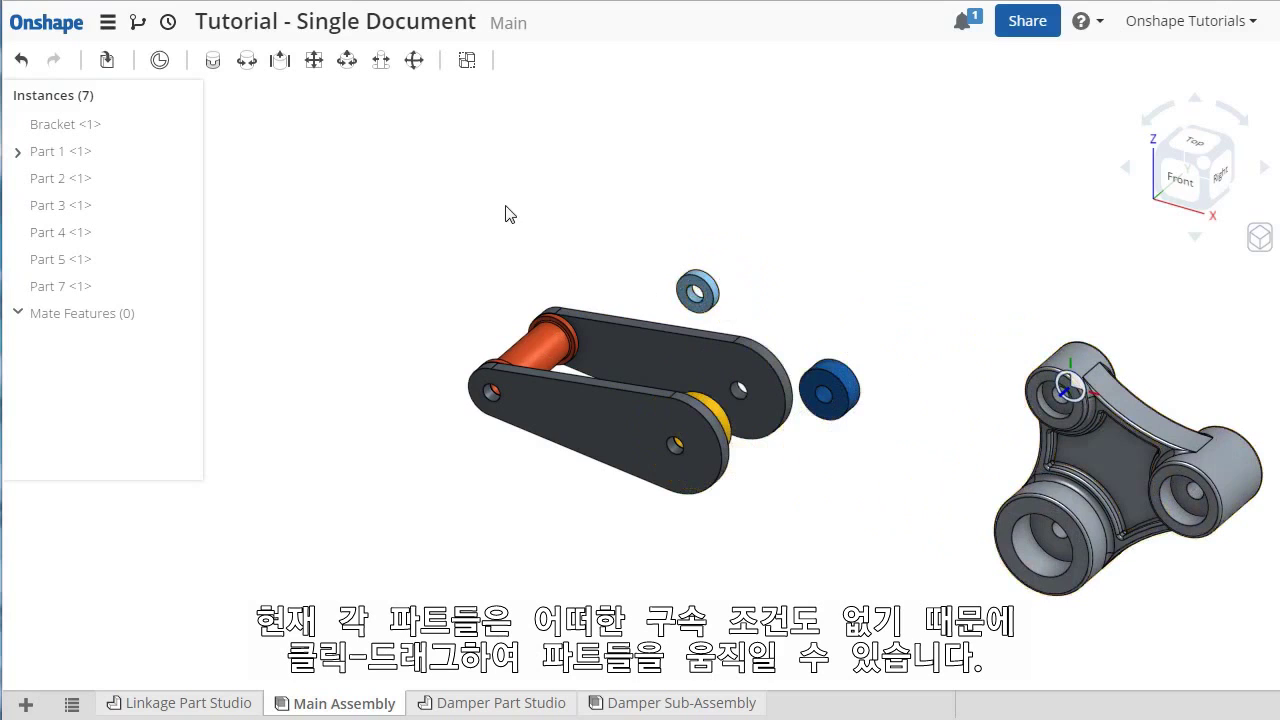
left_click(22, 62)
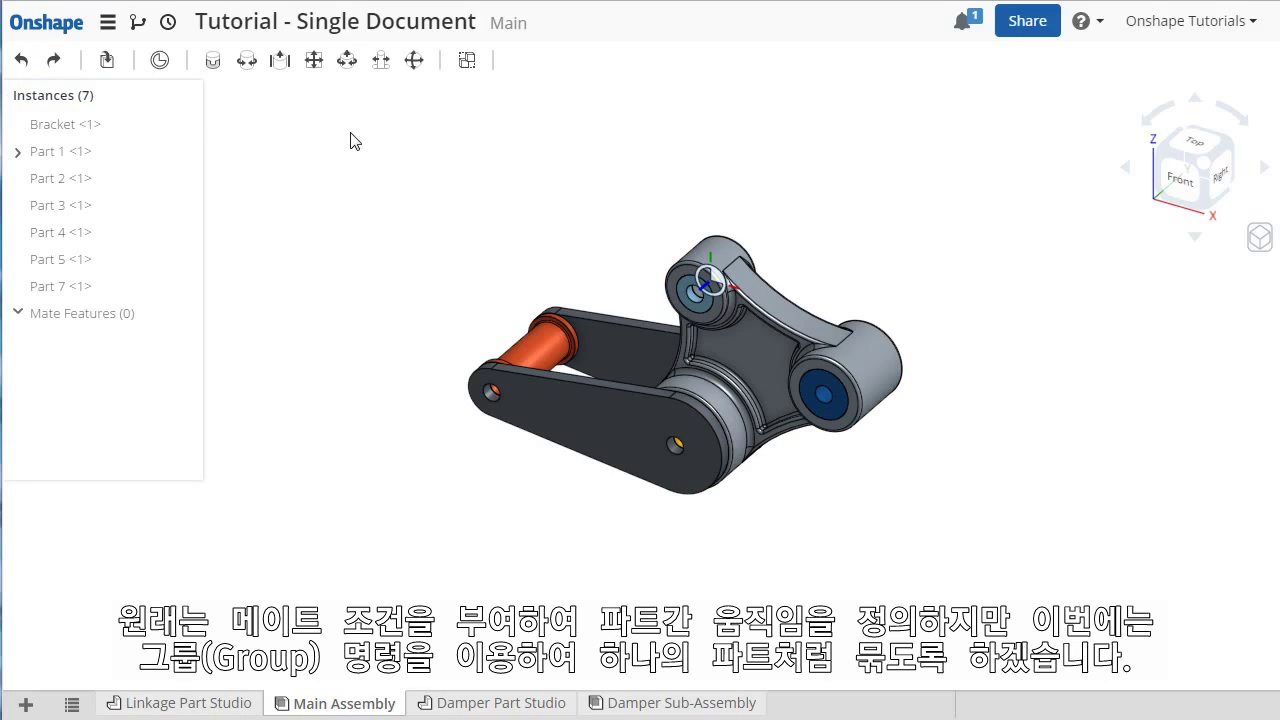
Group all seven linkage parts into Group 1 and test that they move together.
left_click_drag(347, 124, 975, 572)
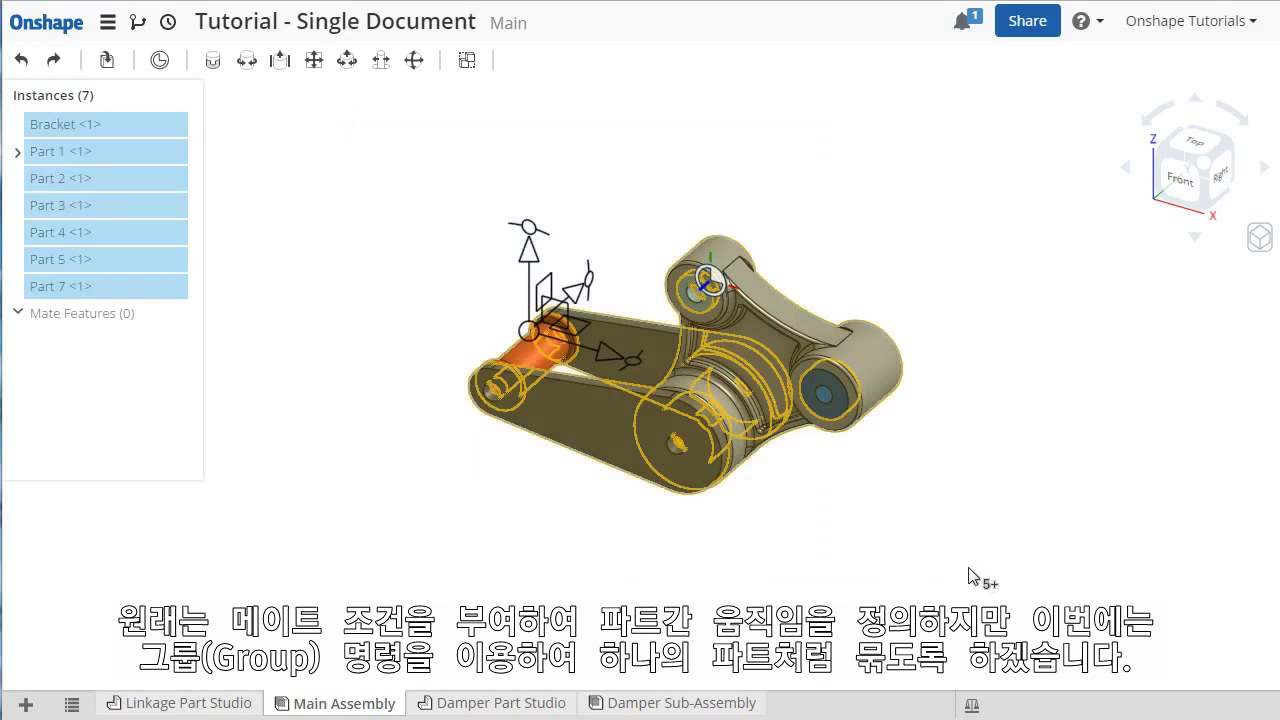
left_click(467, 62)
left_click(349, 95)
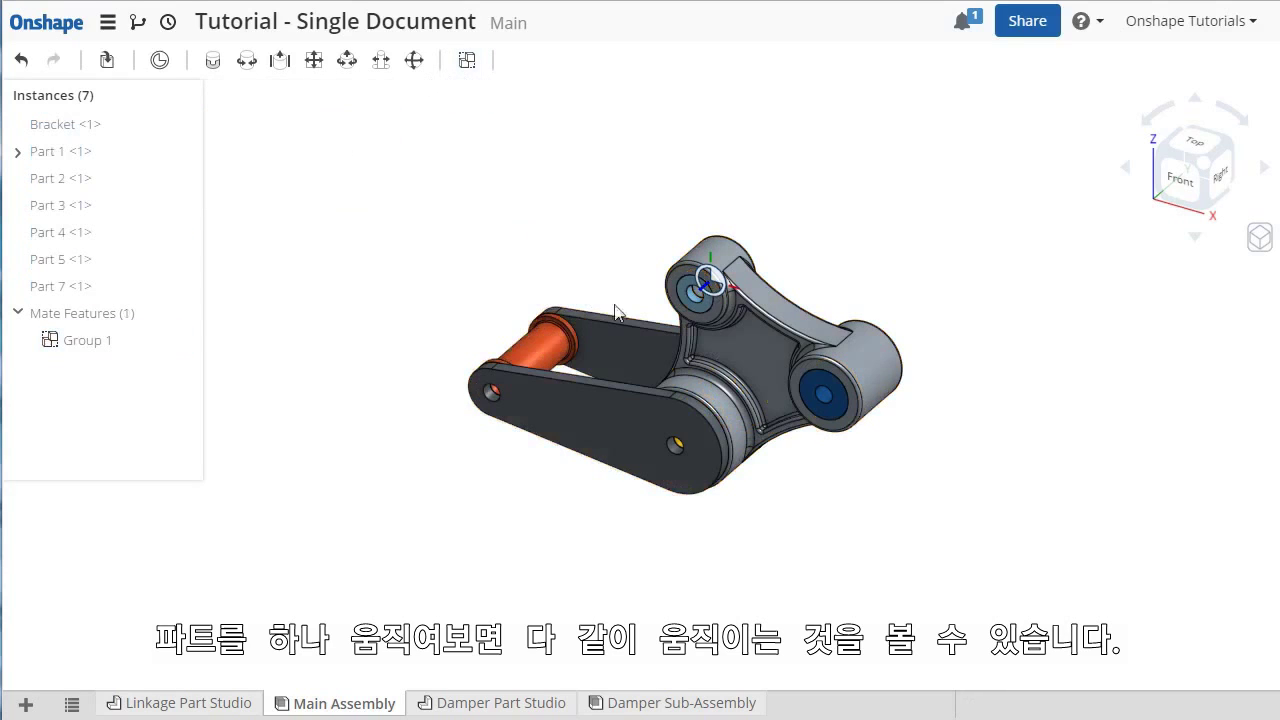
left_click_drag(772, 360, 811, 404)
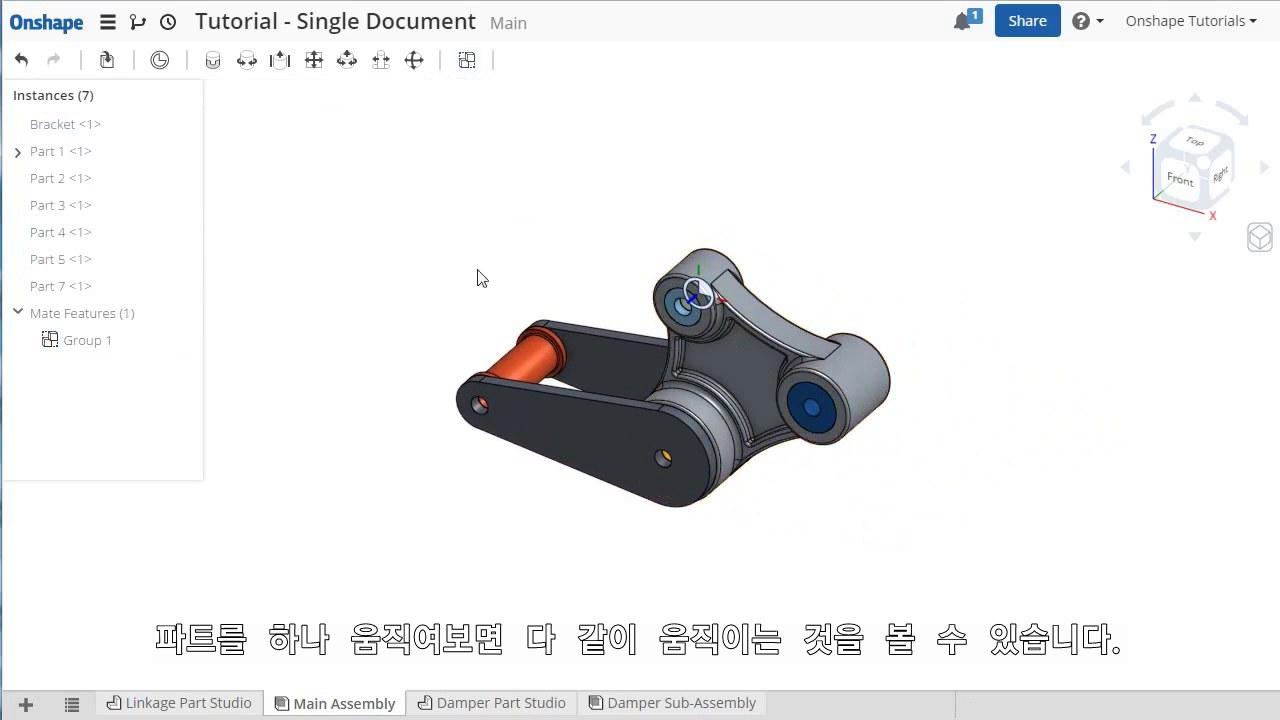
Fix Part 1 in place, then switch to the Damper Part Studio.
right_click(80, 157)
left_click(100, 237)
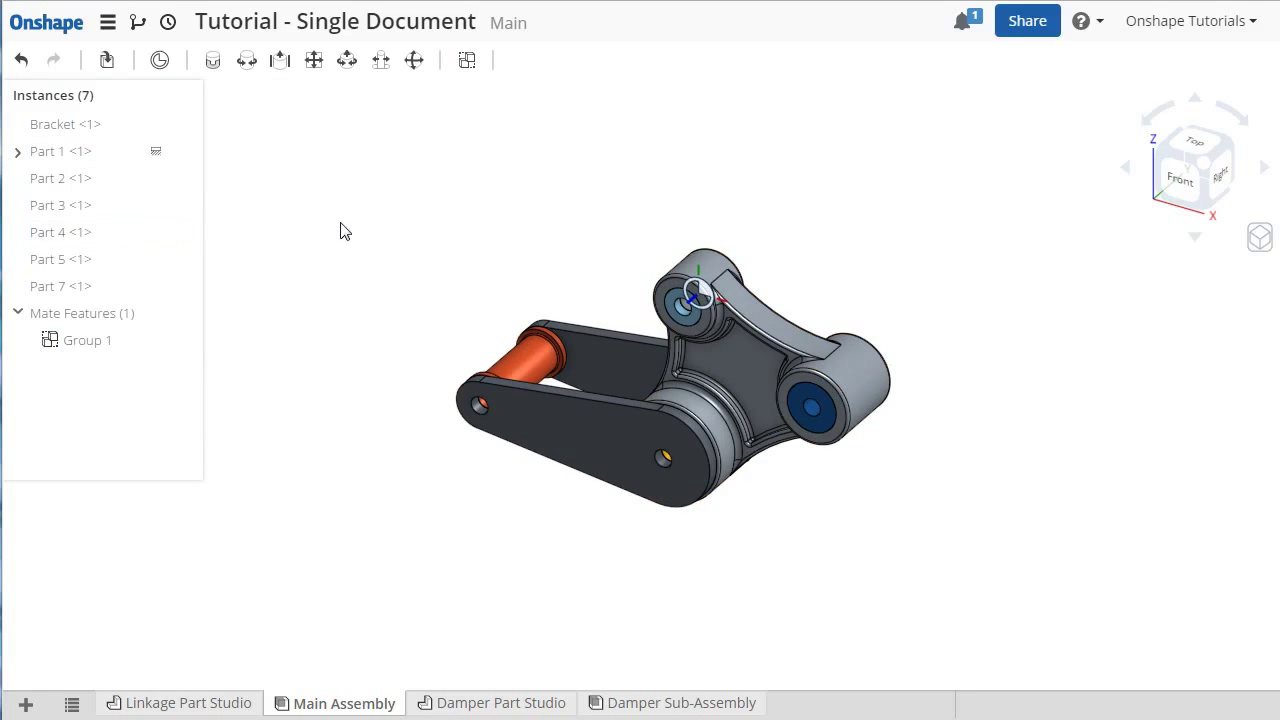
left_click(505, 704)
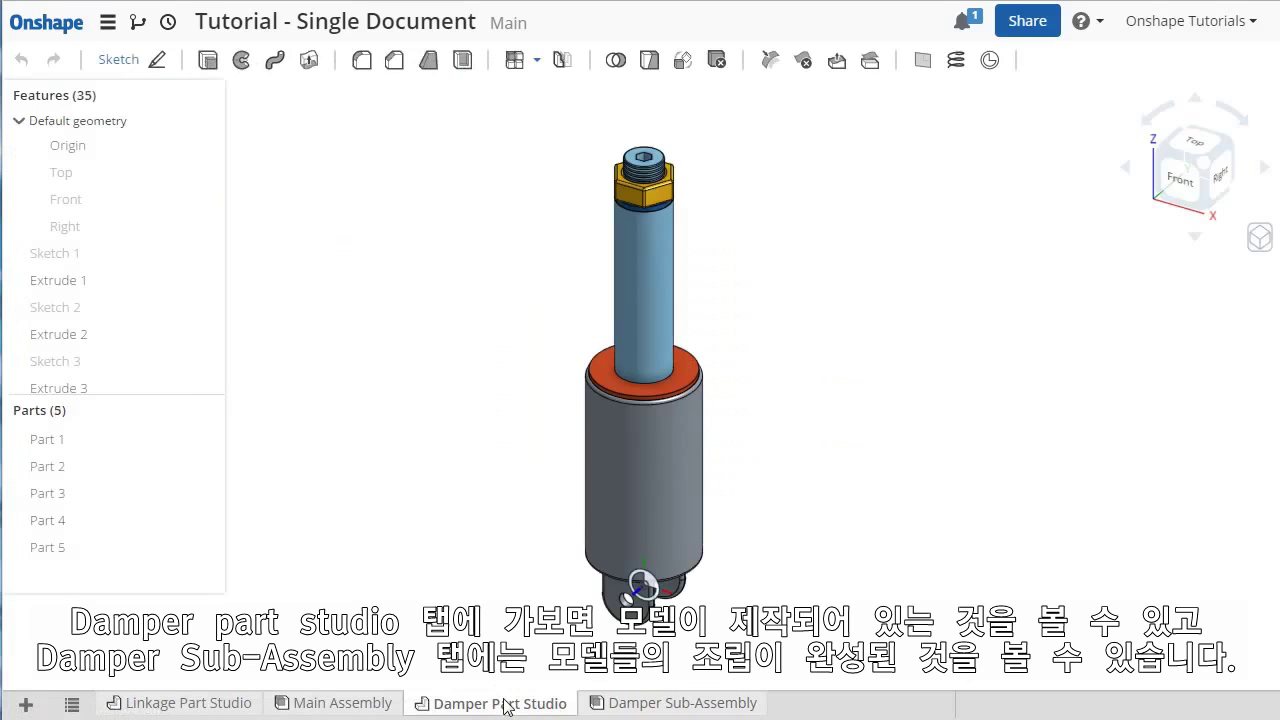
Open the Damper Sub-Assembly and slide its shaft along the Slider 1 mate.
left_click(651, 704)
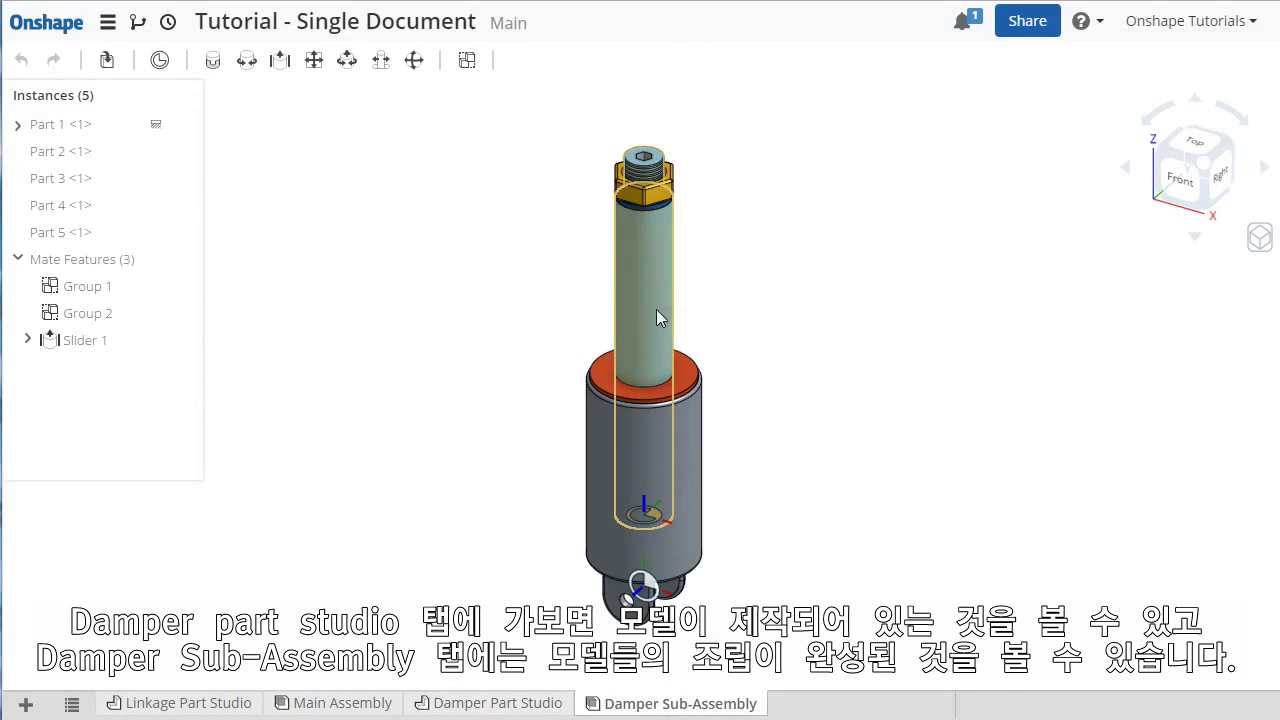
left_click_drag(653, 308, 517, 280)
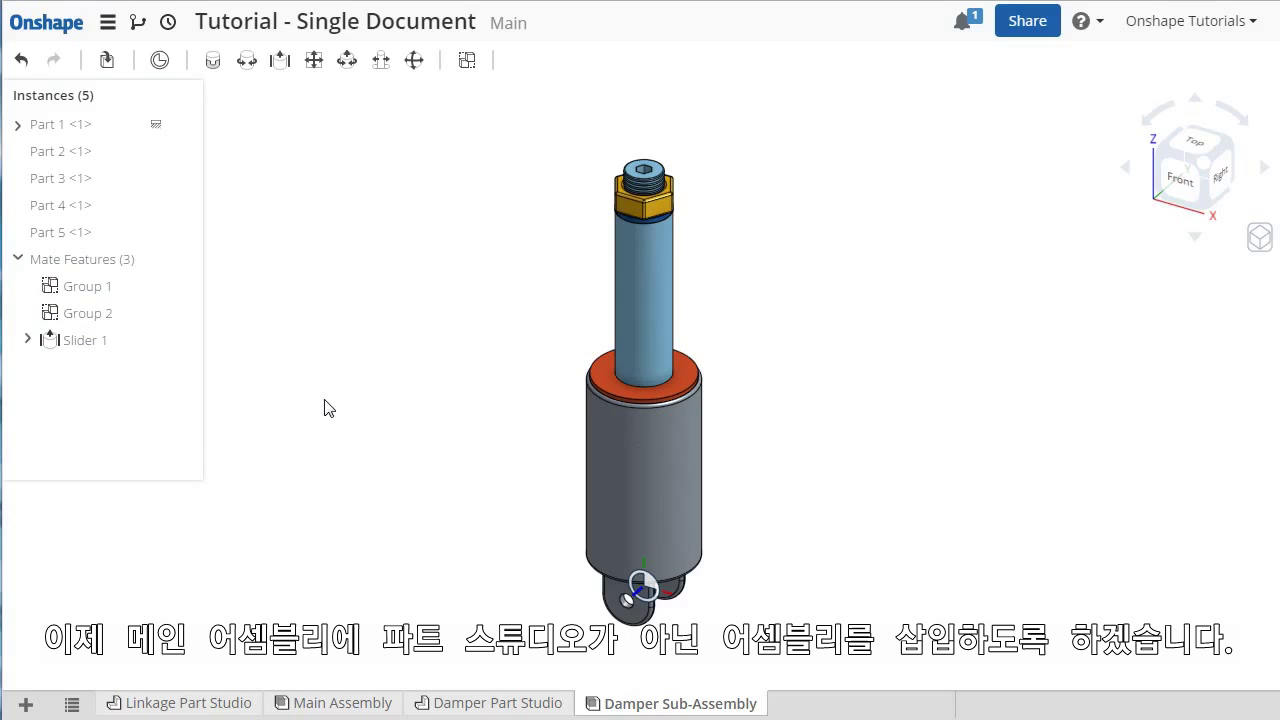
Insert the Damper Sub-Assembly into the Main Assembly, placed right of the linkage.
left_click(322, 705)
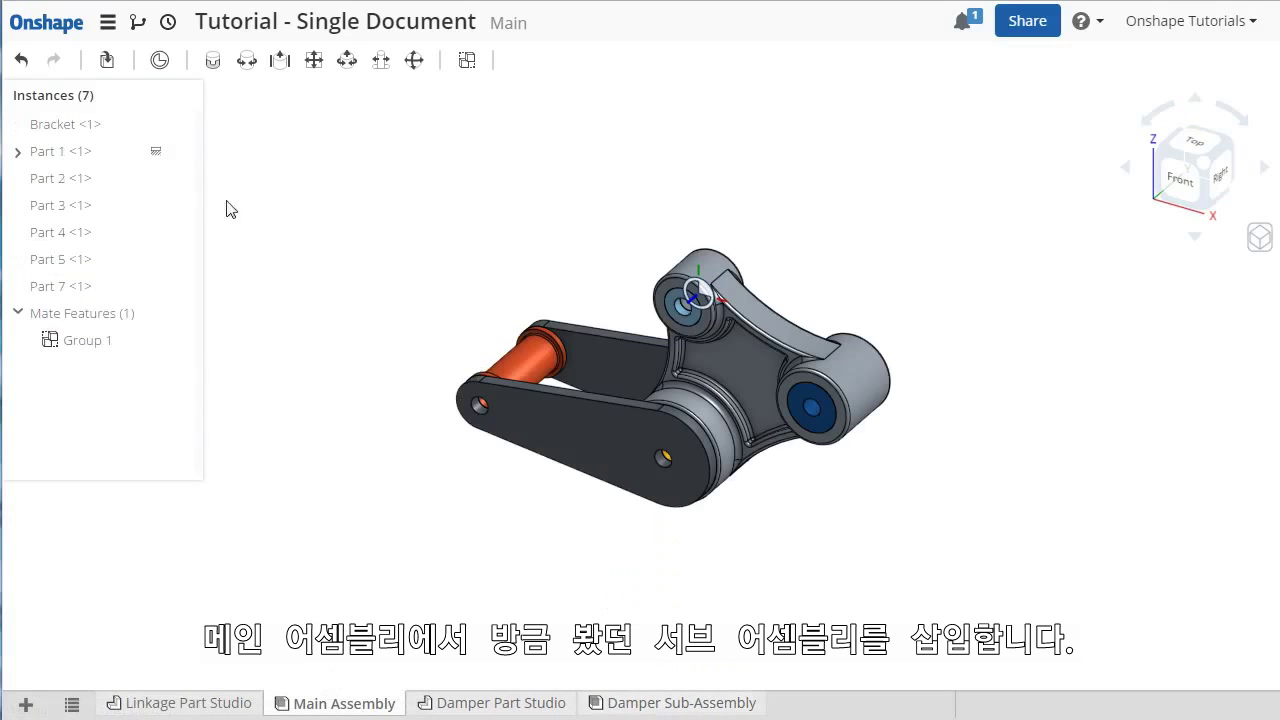
left_click(107, 60)
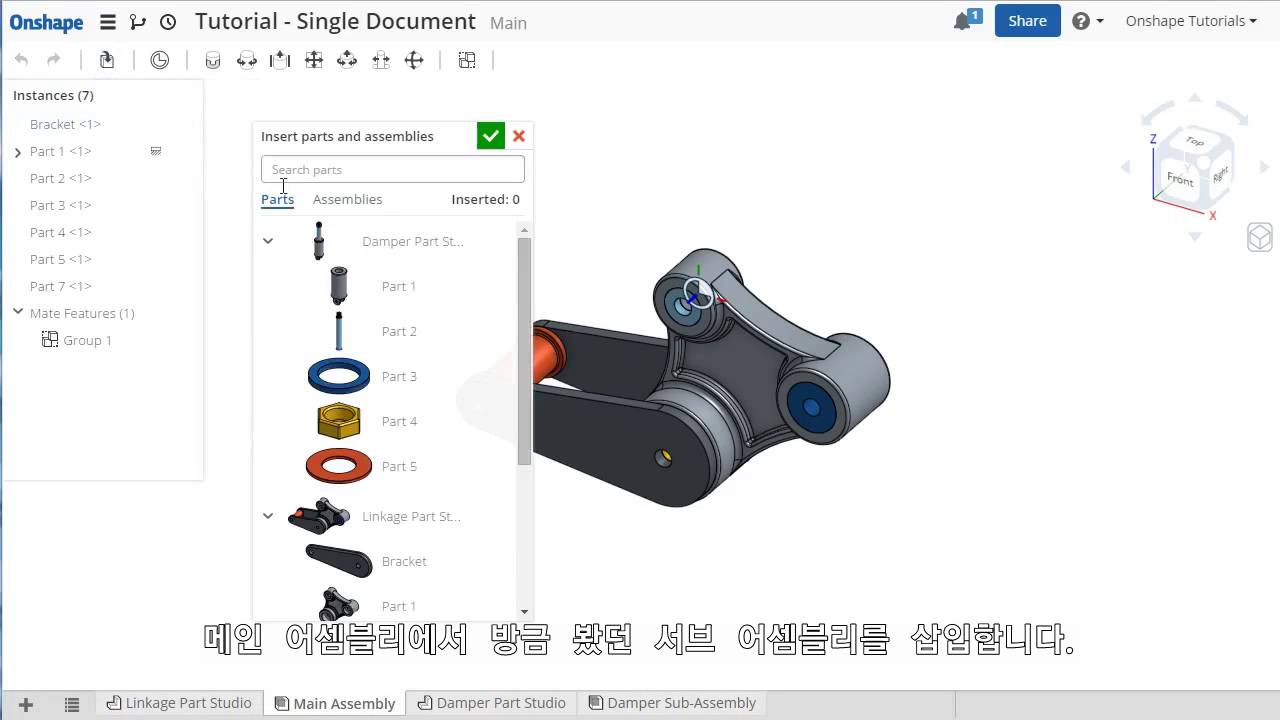
left_click(326, 200)
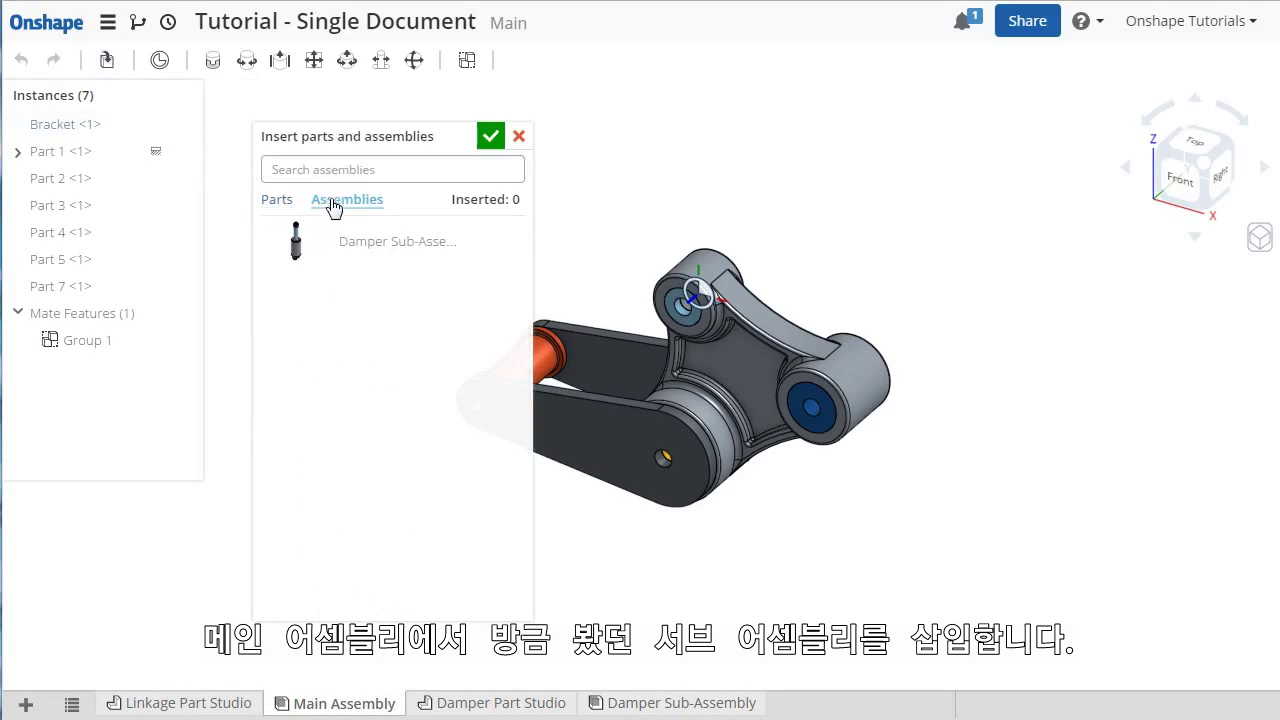
left_click(363, 248)
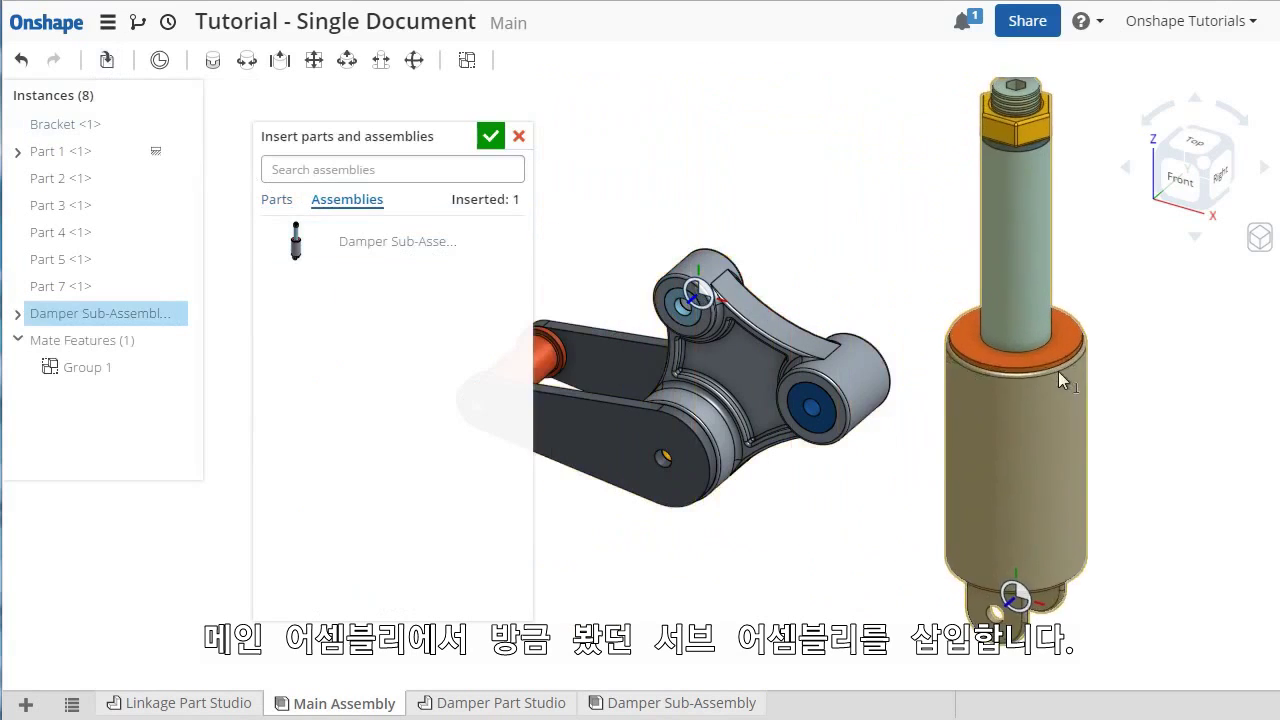
left_click(1059, 370)
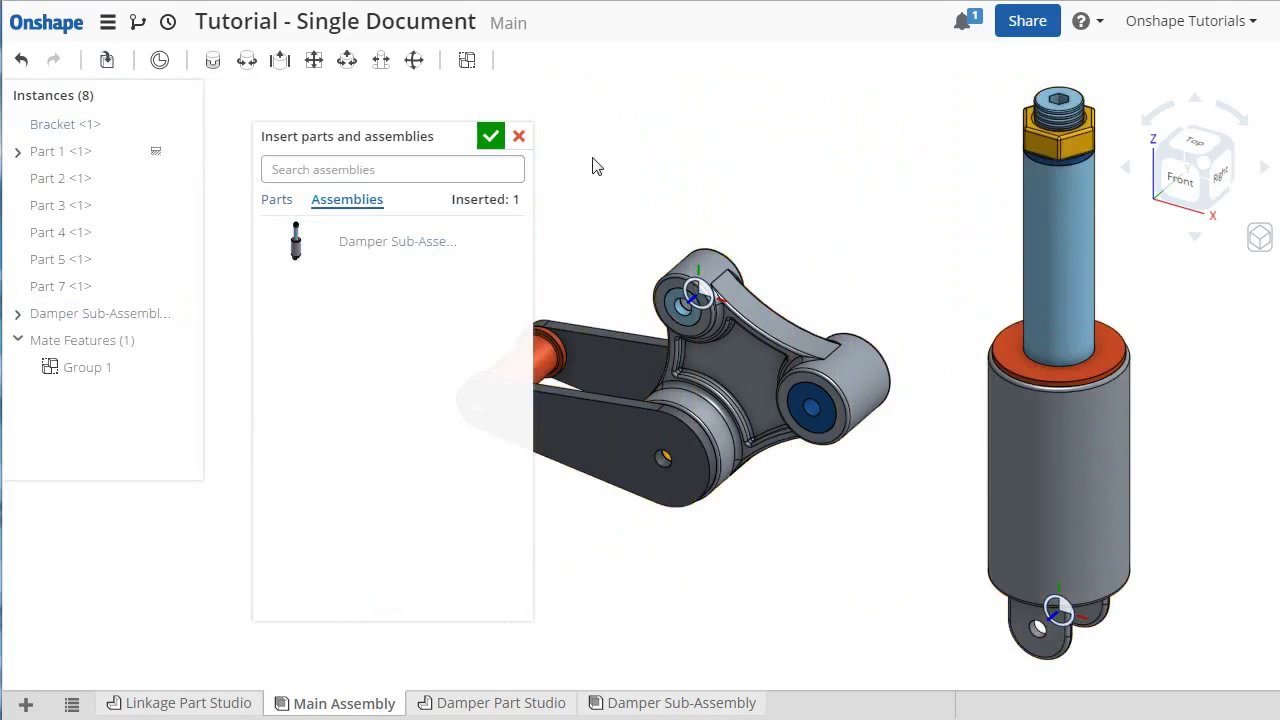
left_click(490, 137)
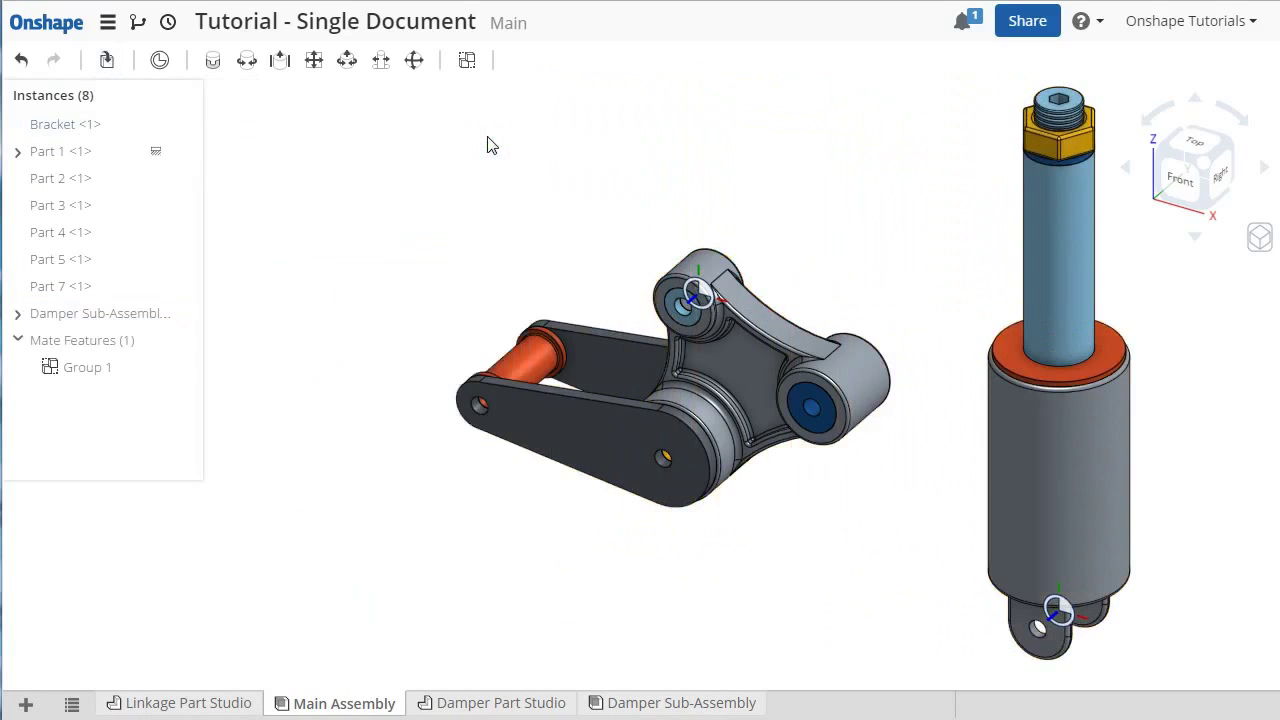
Create a revolute mate from the damper's bottom connector to the rocker's top pivot.
left_click(247, 62)
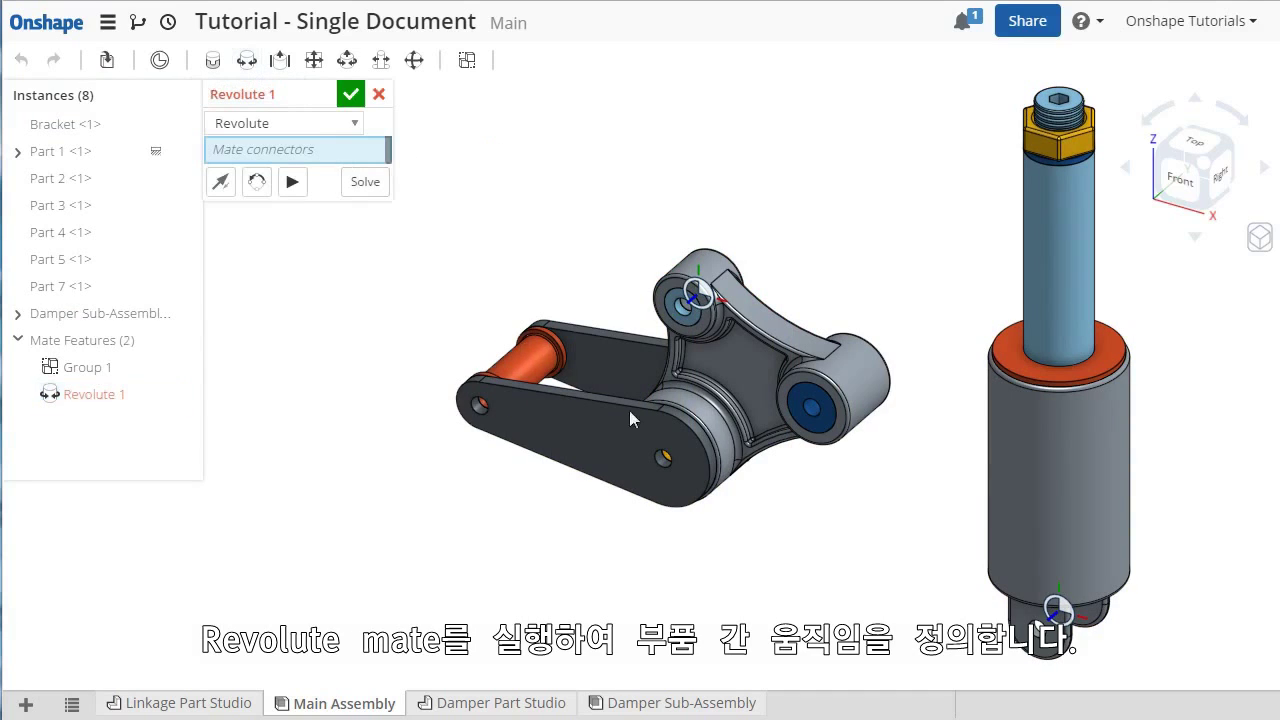
left_click(1063, 620)
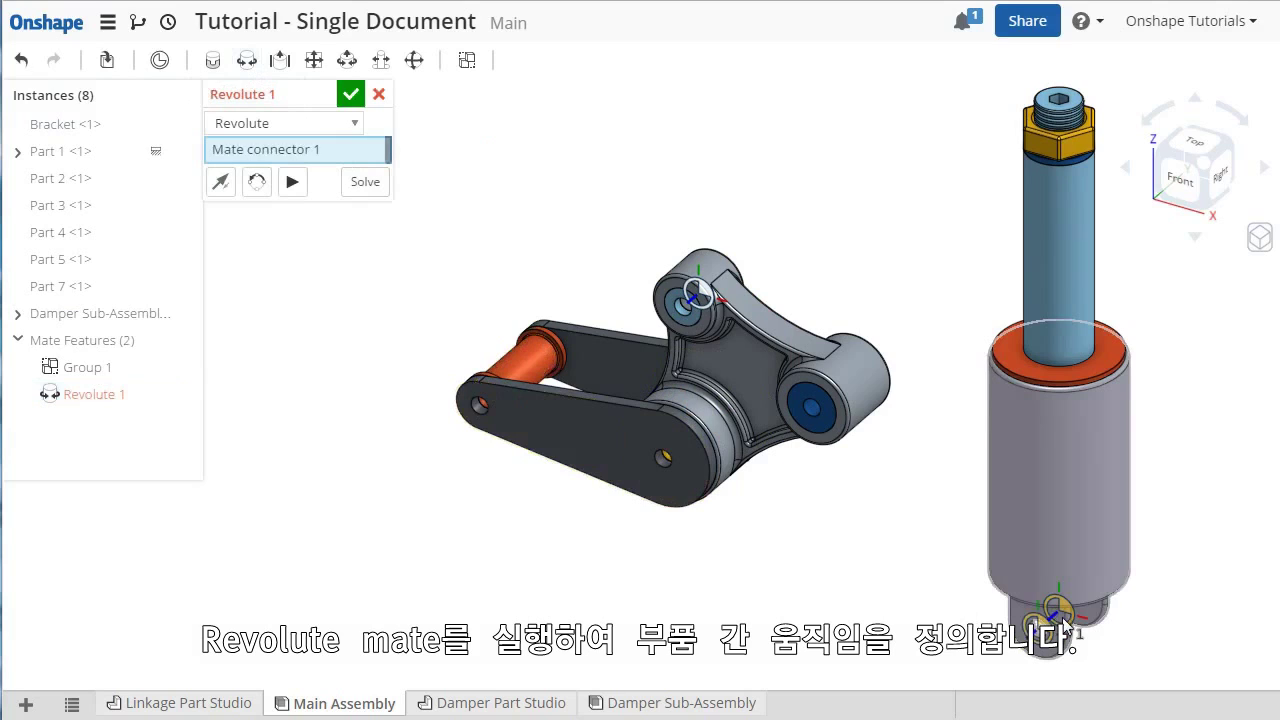
left_click(698, 296)
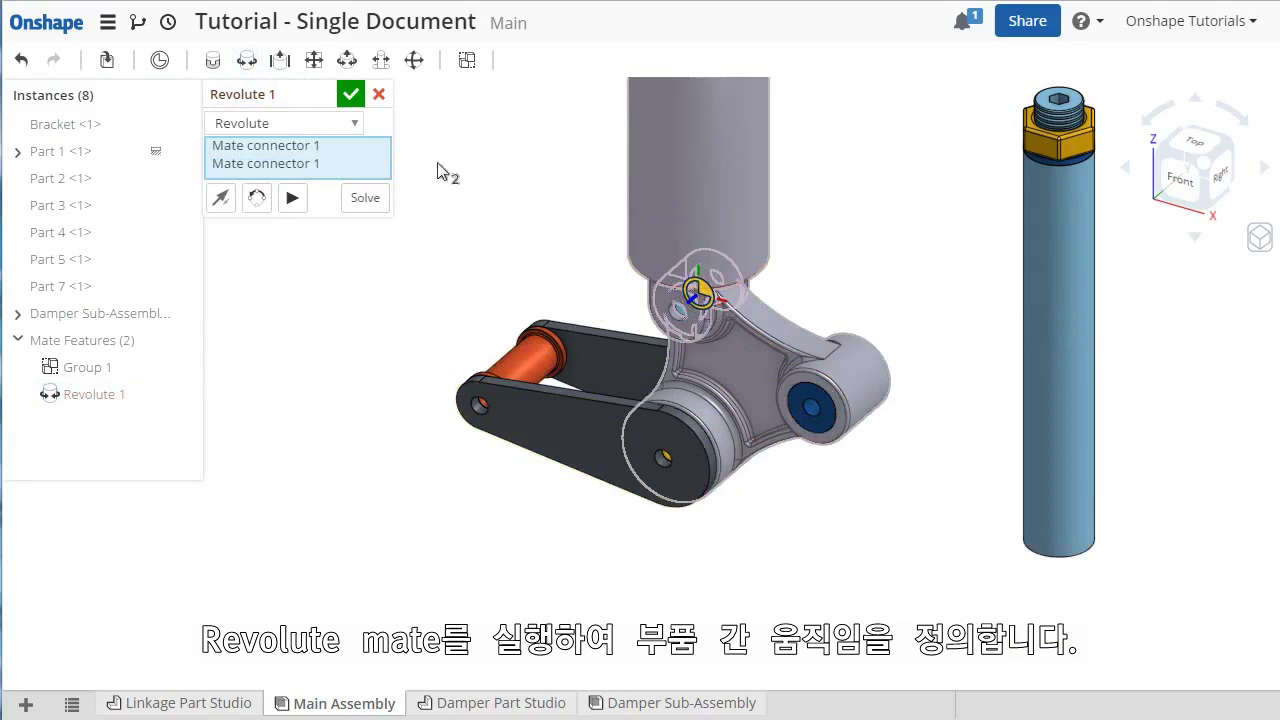
left_click(350, 94)
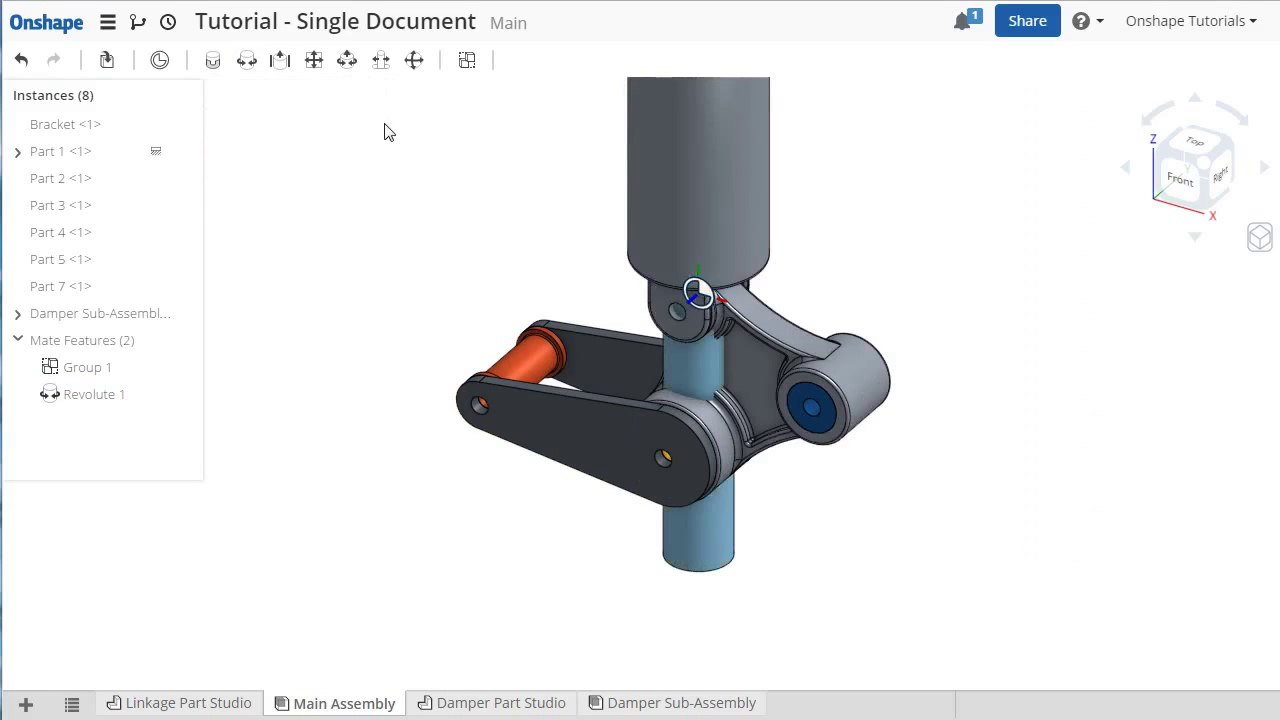
Pull the damper shaft upward out of the cylinder, fitting the assembly in view.
key("f")
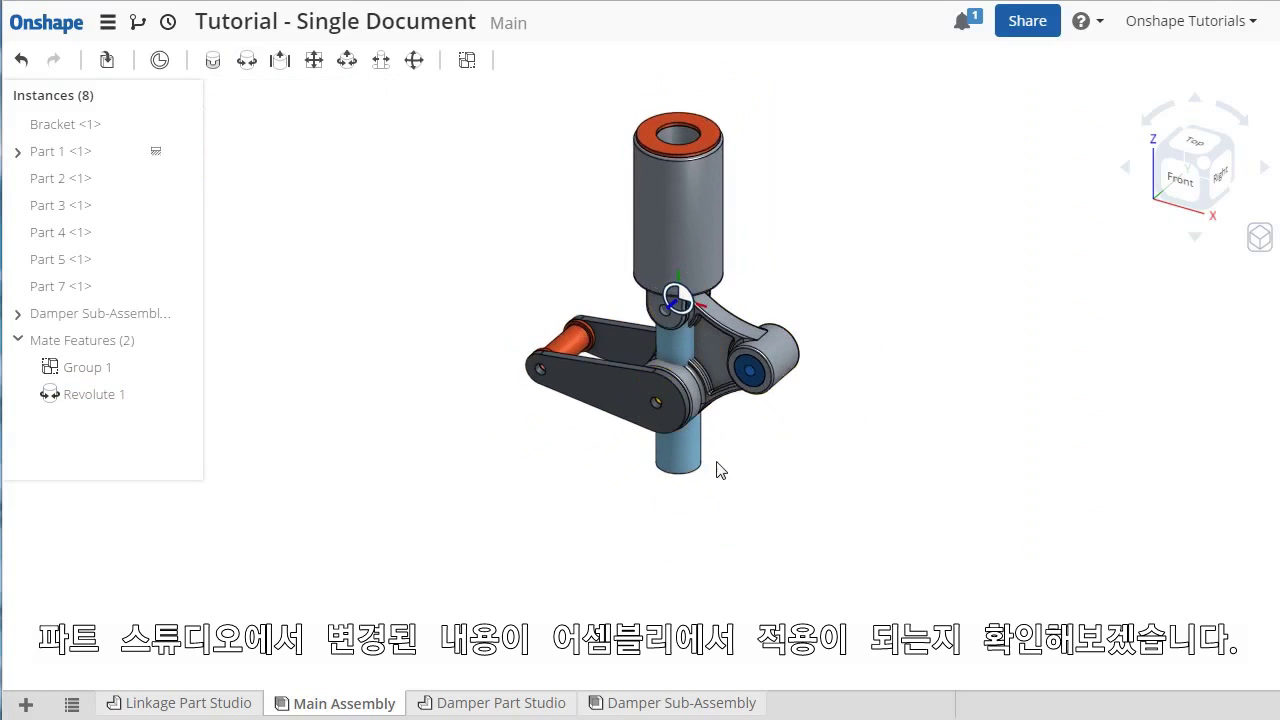
left_click_drag(705, 470, 686, 230)
key("f")
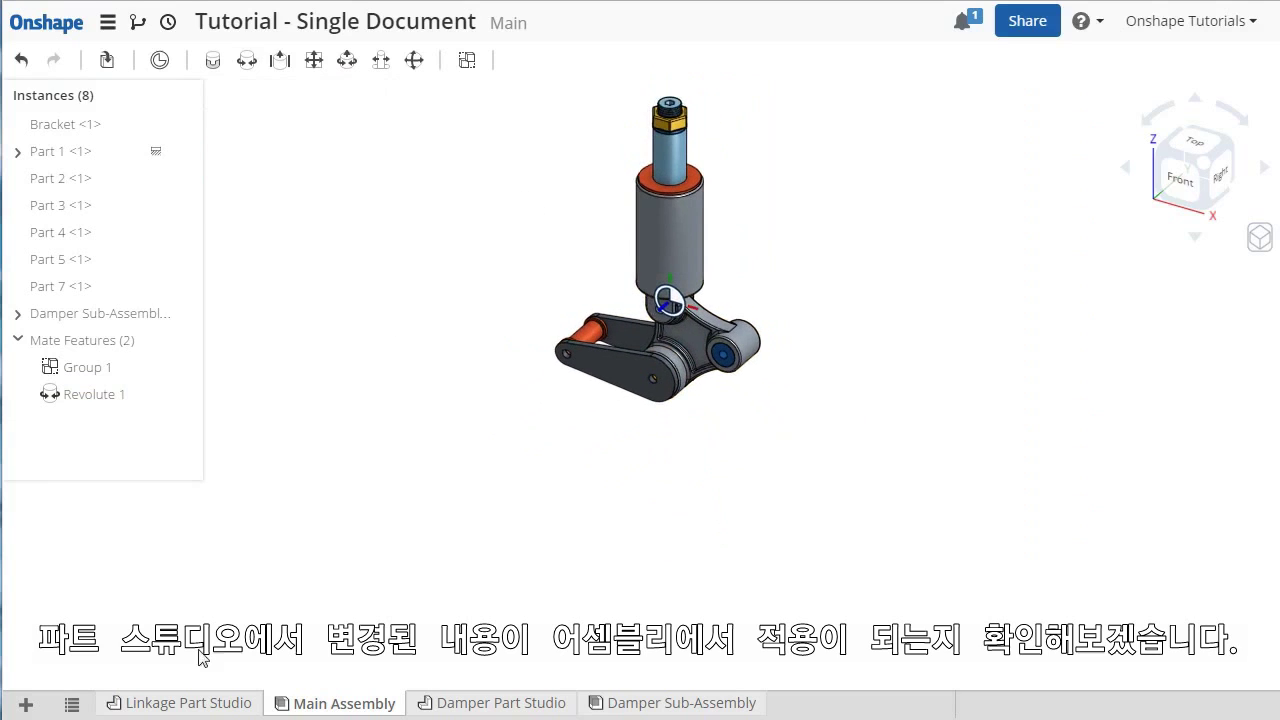
In the Linkage Part Studio, roll the feature history back to before Mirror 3.
left_click(188, 703)
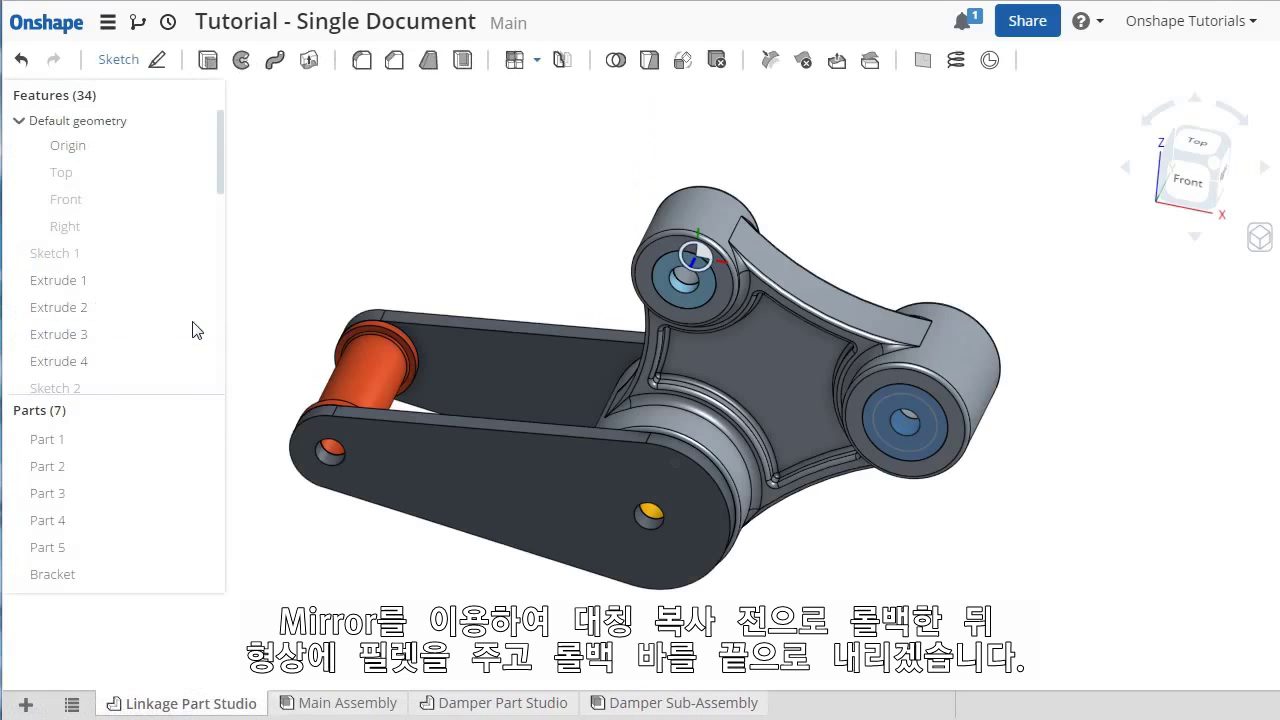
scroll(186, 330, "down", 5)
scroll(186, 330, "down", 3)
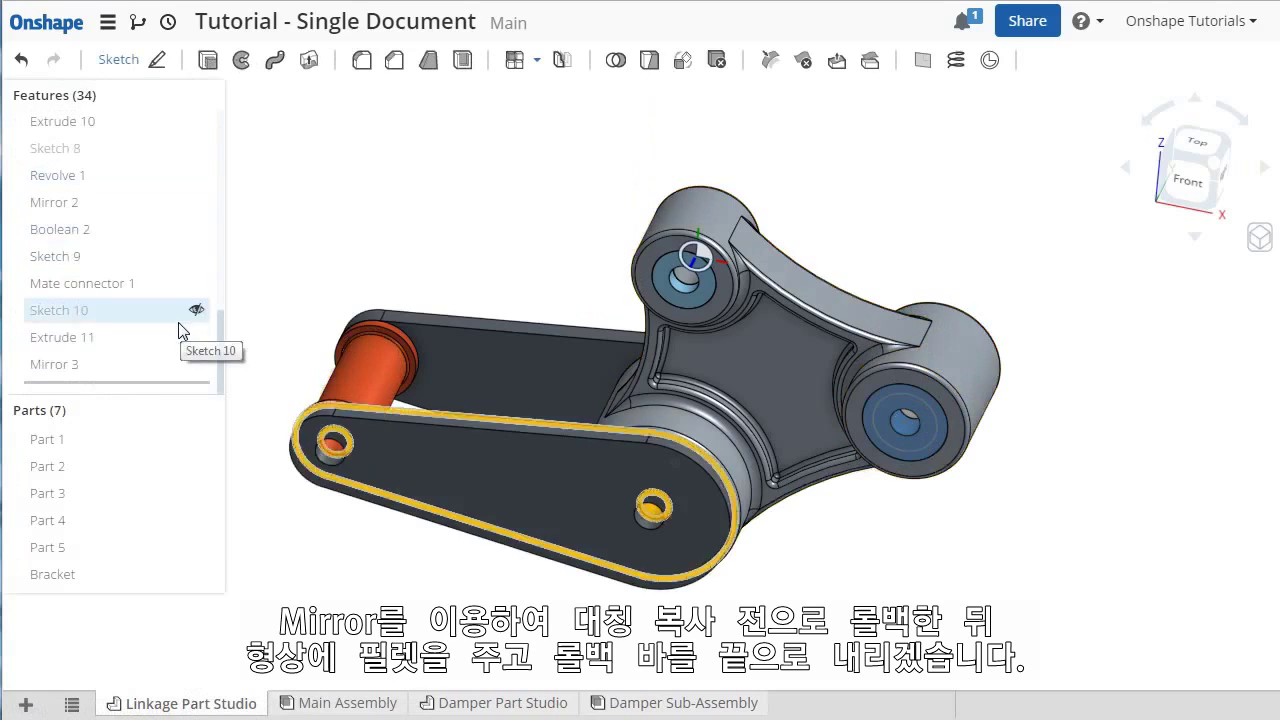
left_click_drag(152, 390, 160, 362)
Fillet the link's curved end edge and long top edge at 0.1 in, then roll history forward.
left_click(362, 66)
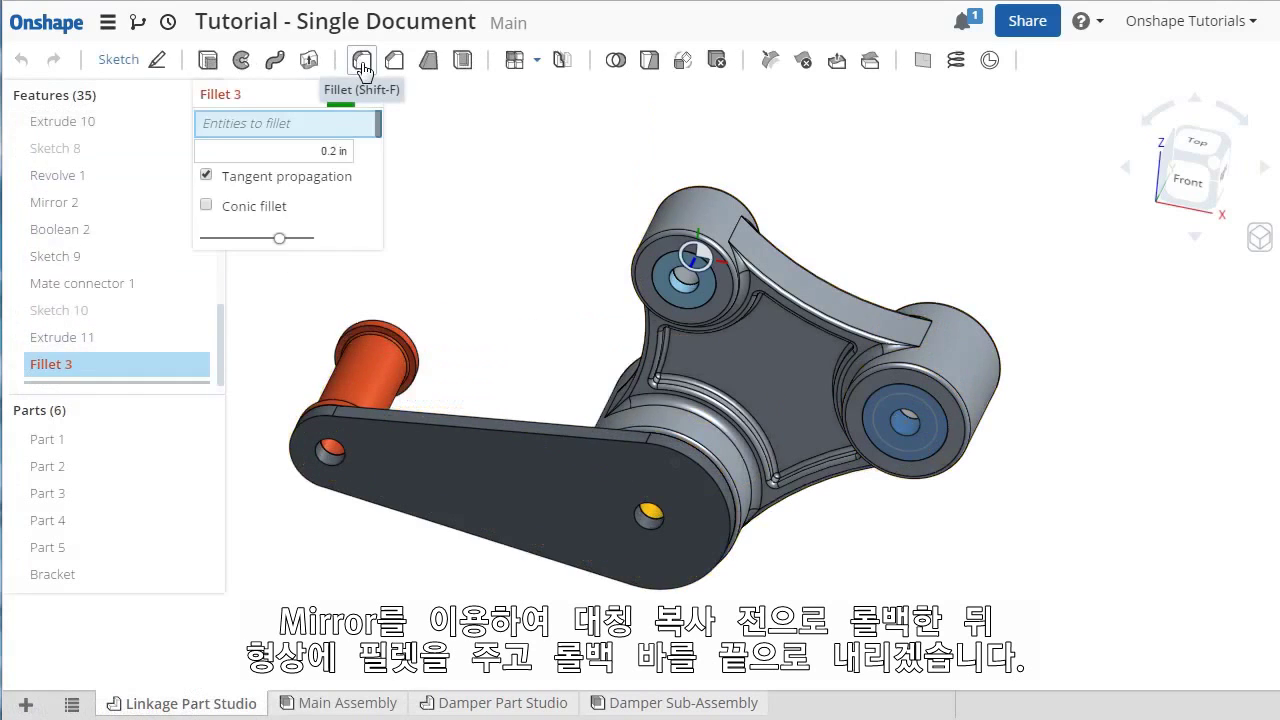
left_click(330, 151)
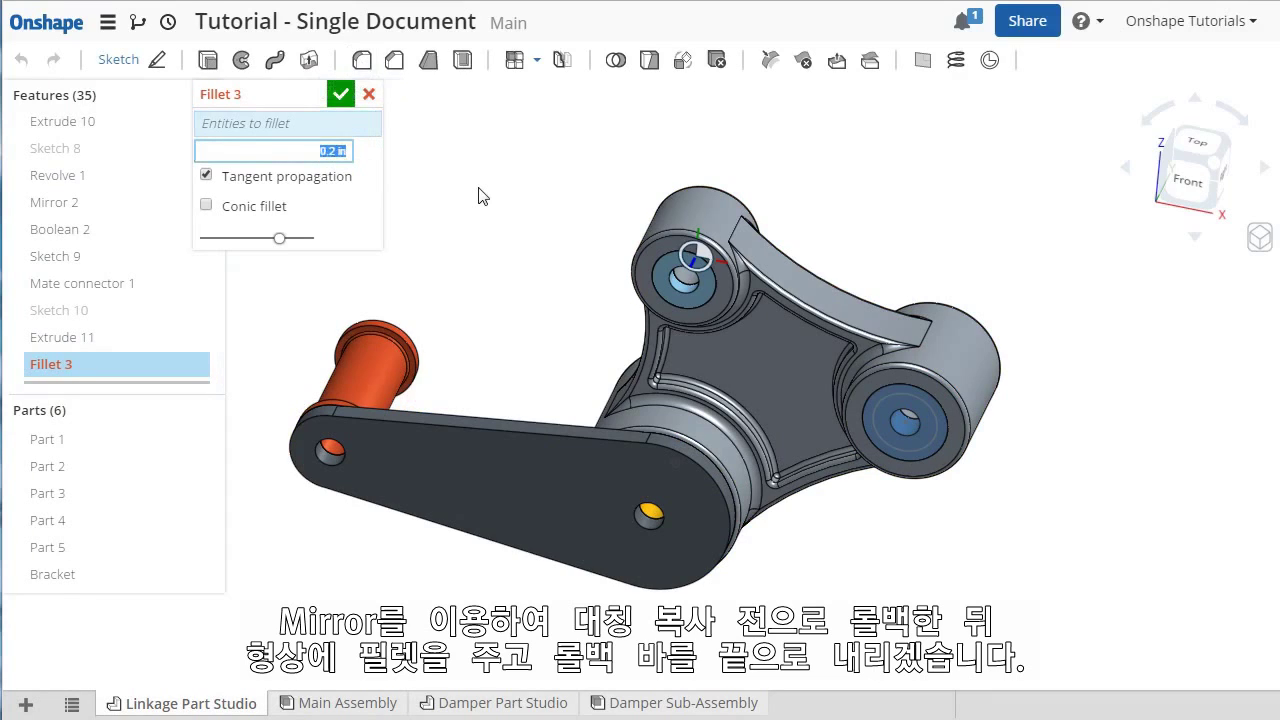
key("BackSpace")
left_click(315, 414)
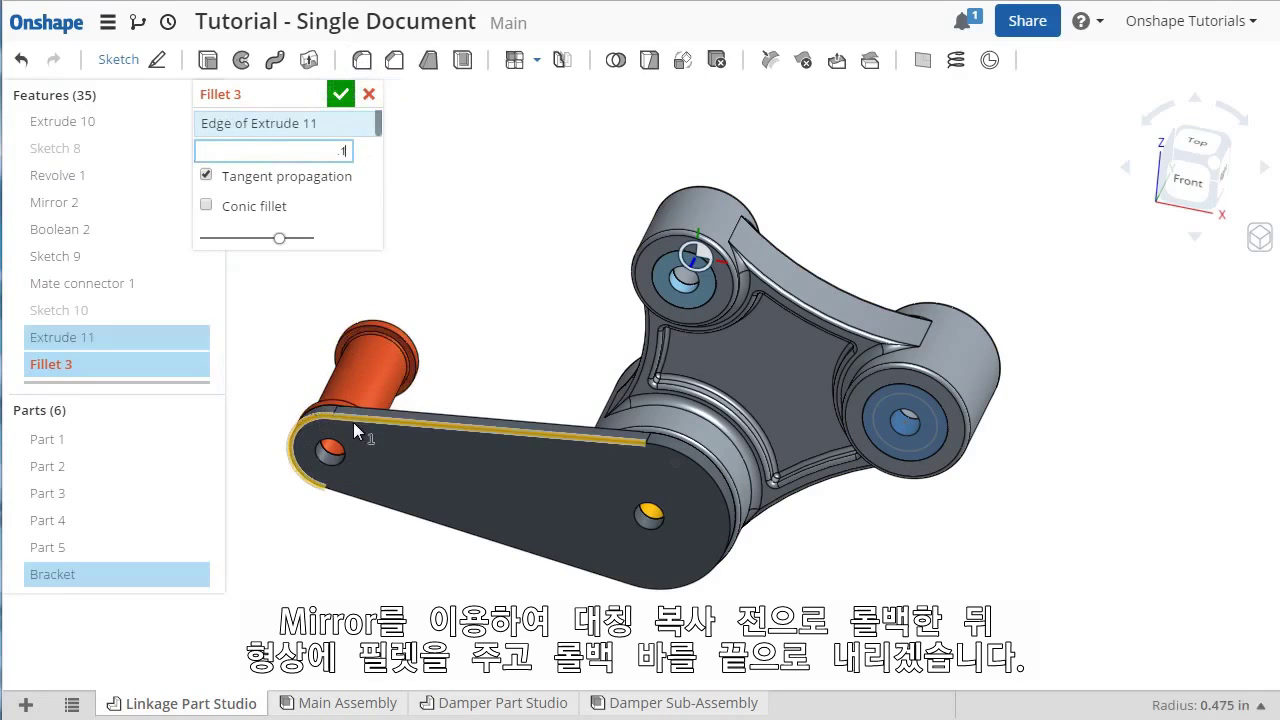
left_click(353, 422)
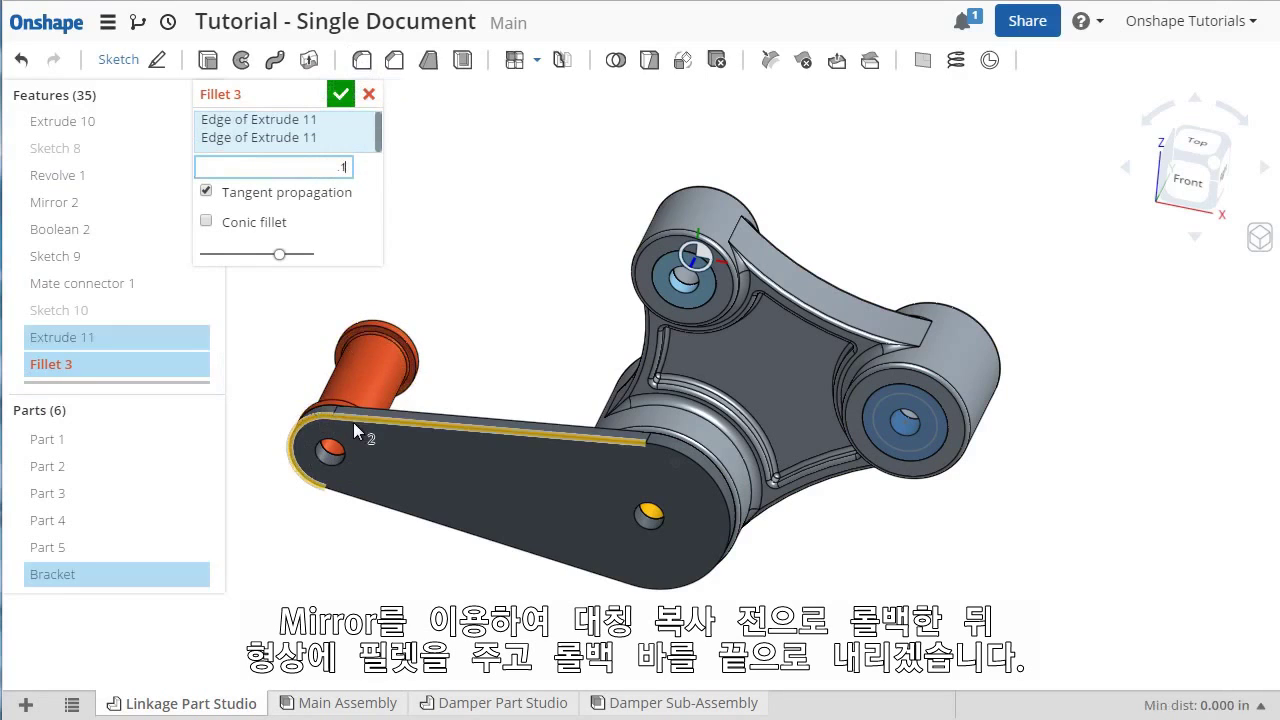
left_click(341, 94)
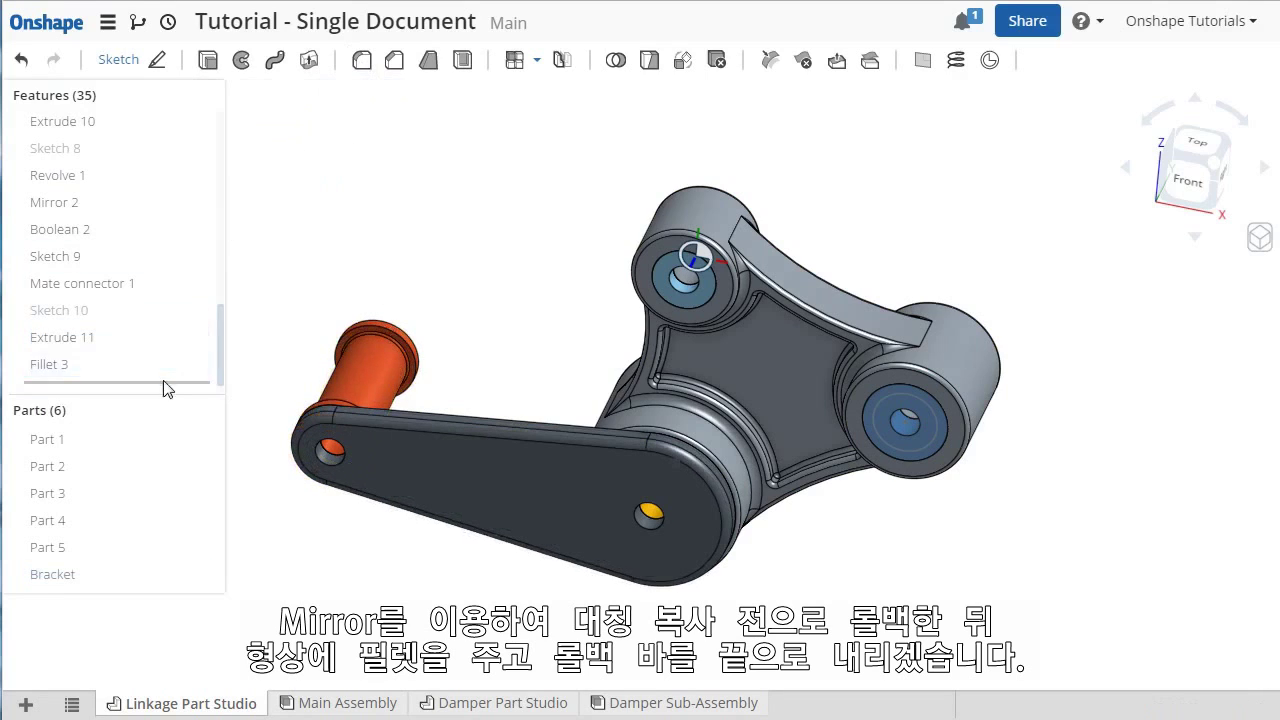
mouse_move(166, 386)
left_mouse_down()
mouse_move(171, 420)
mouse_move(167, 394)
left_mouse_up()
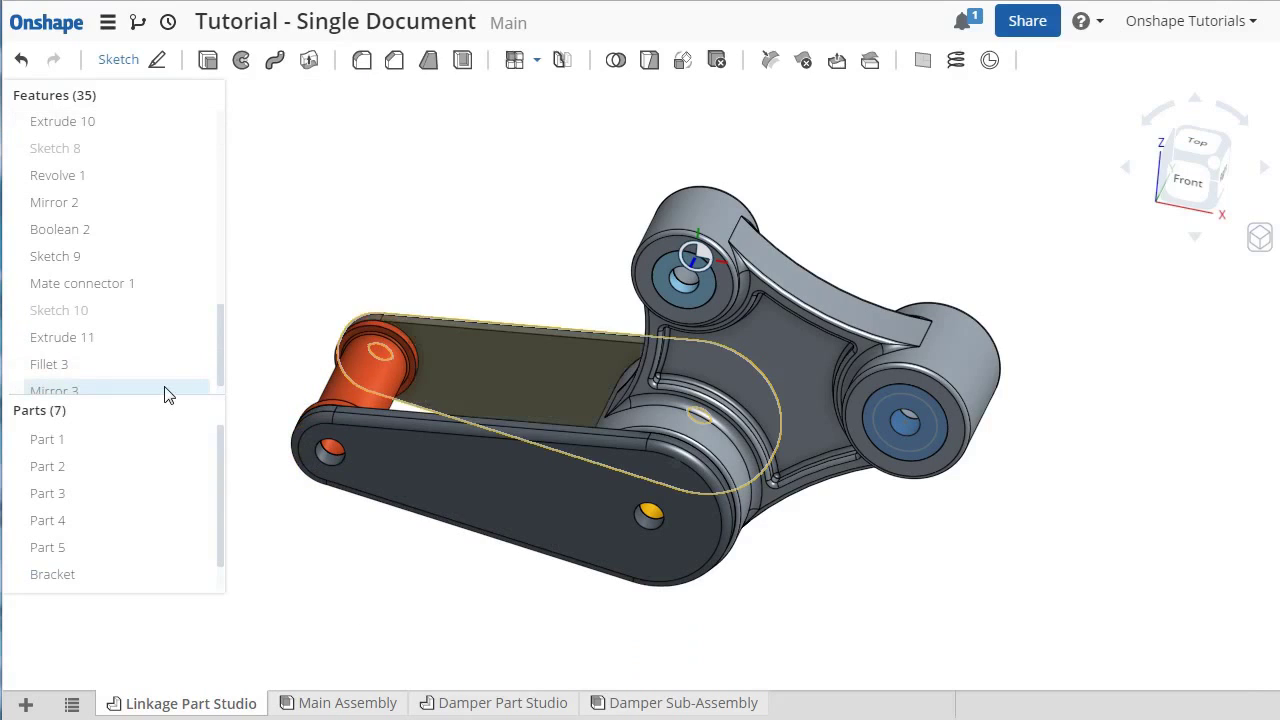
Switch to the Main Assembly, zoom in and pan to frame the filleted linkage.
left_click(333, 702)
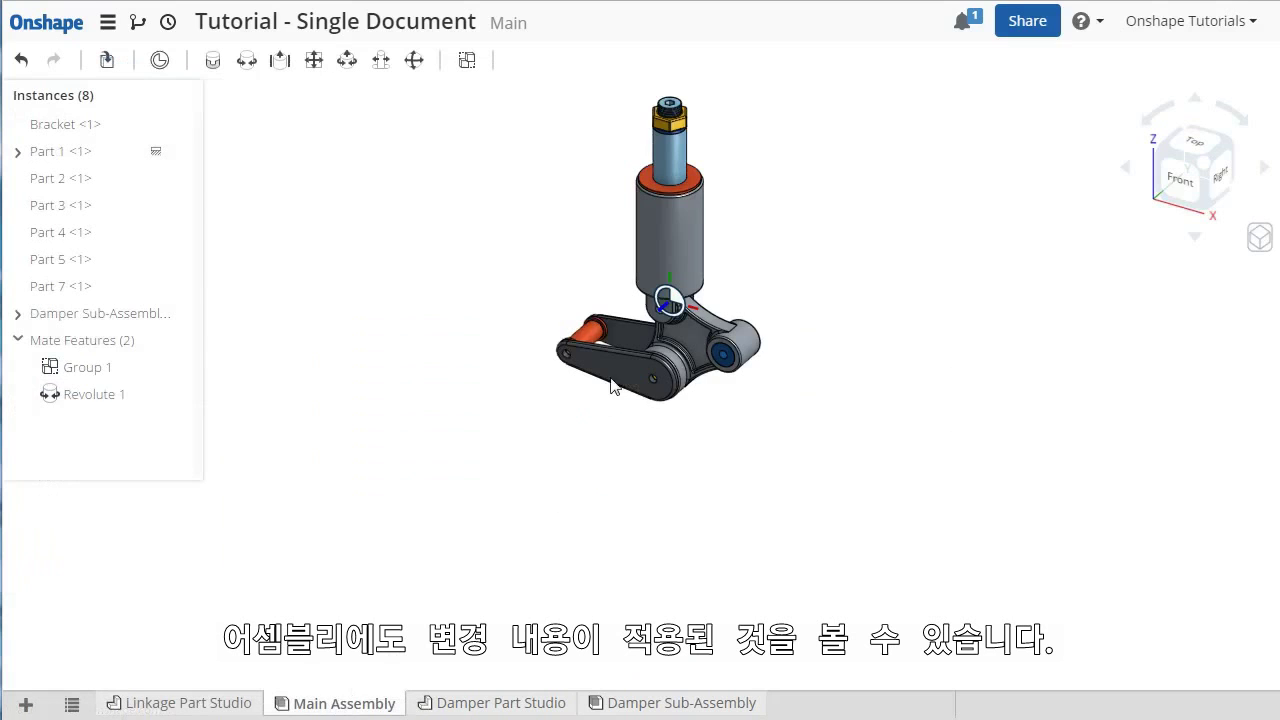
scroll(612, 370, "down", 5)
mouse_move(616, 358)
middle_mouse_down()
mouse_move(664, 301)
mouse_move(646, 200)
mouse_move(631, 342)
middle_mouse_up()
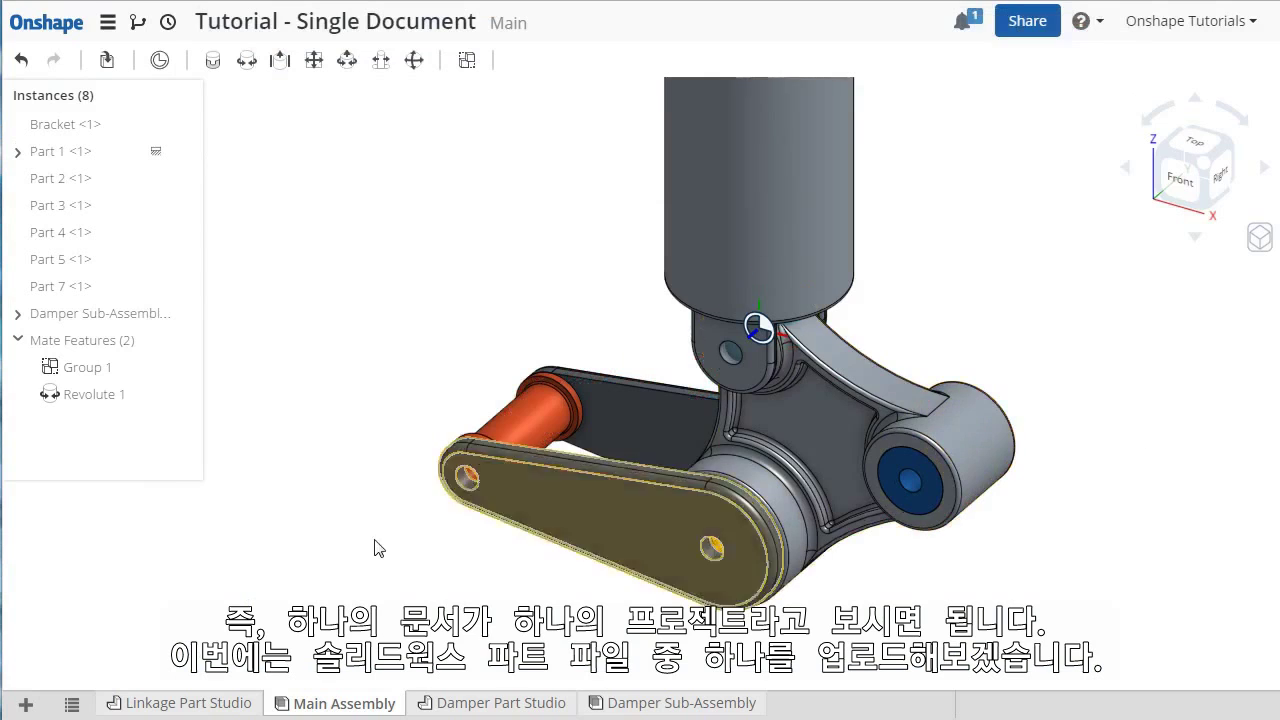
Upload the bolt fastener SolidWorks file into the document.
left_click(26, 705)
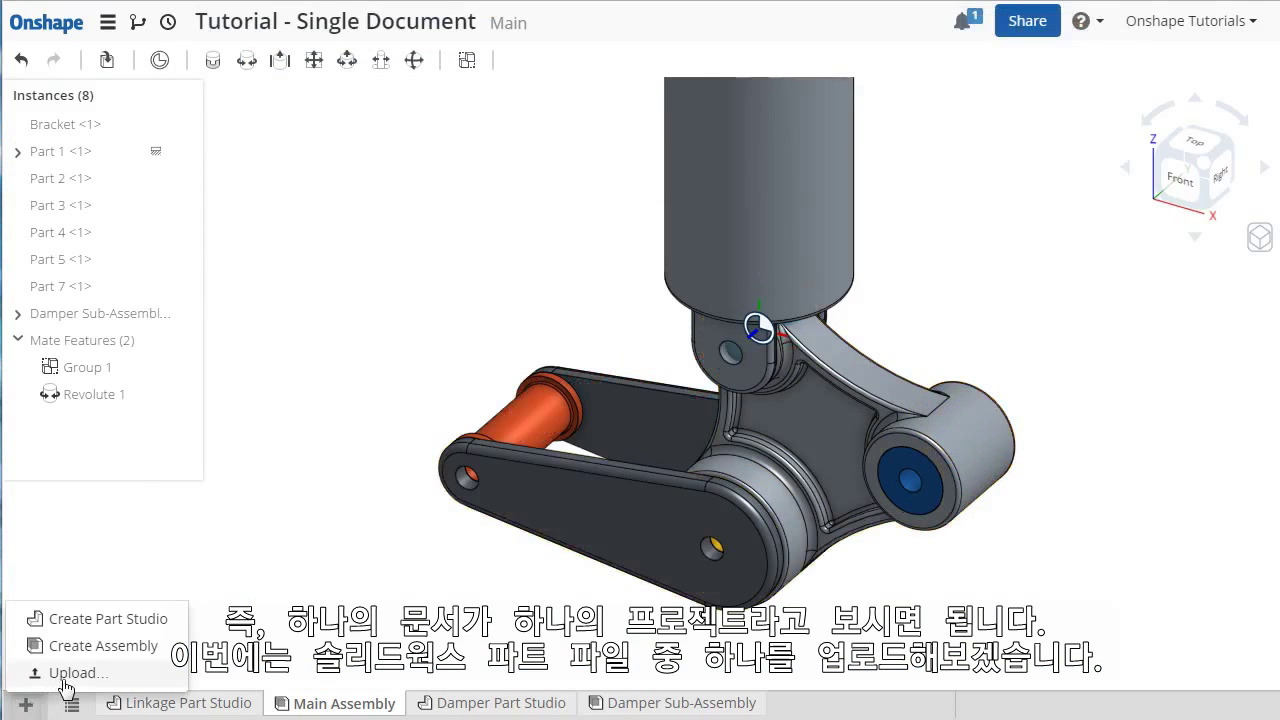
left_click(66, 673)
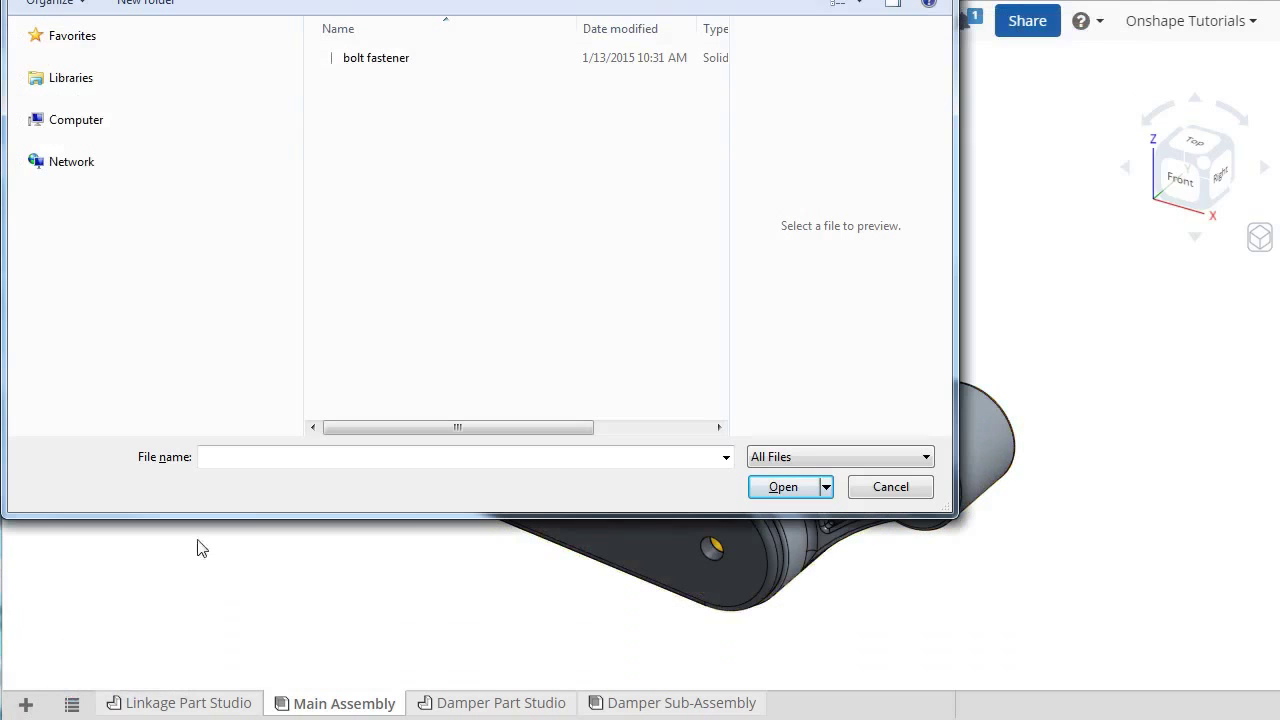
left_click(410, 62)
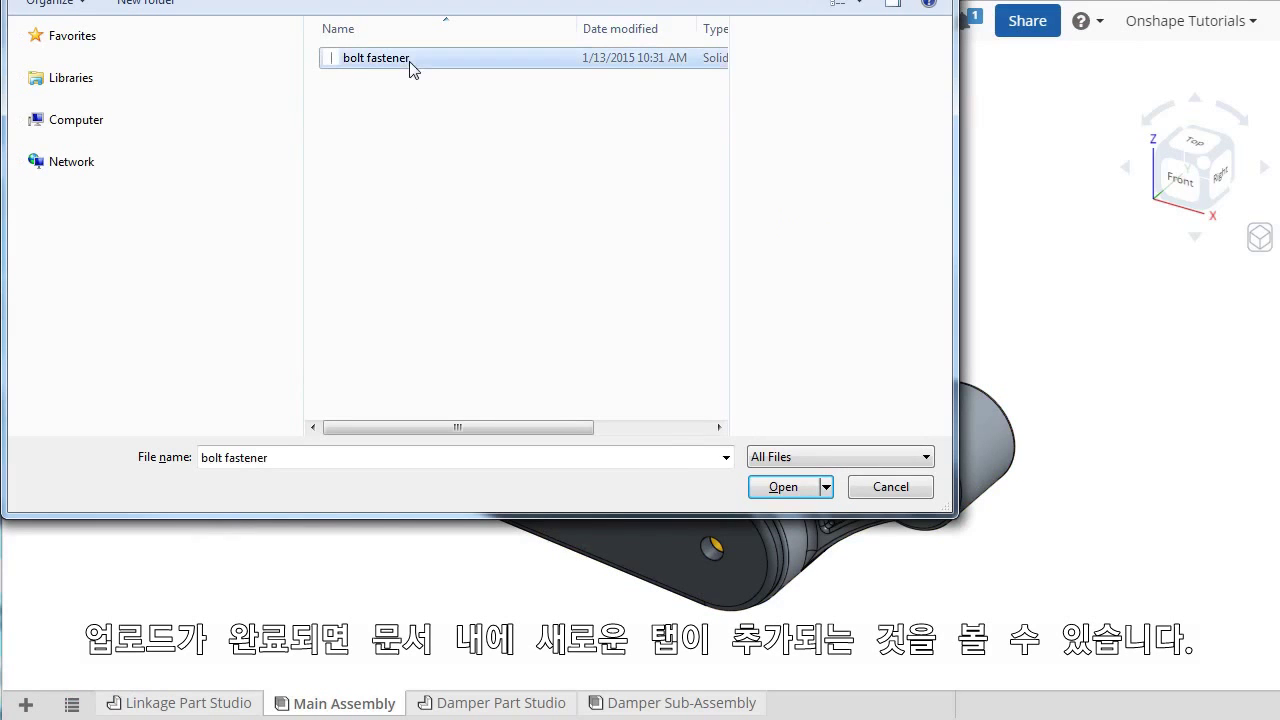
left_click(768, 487)
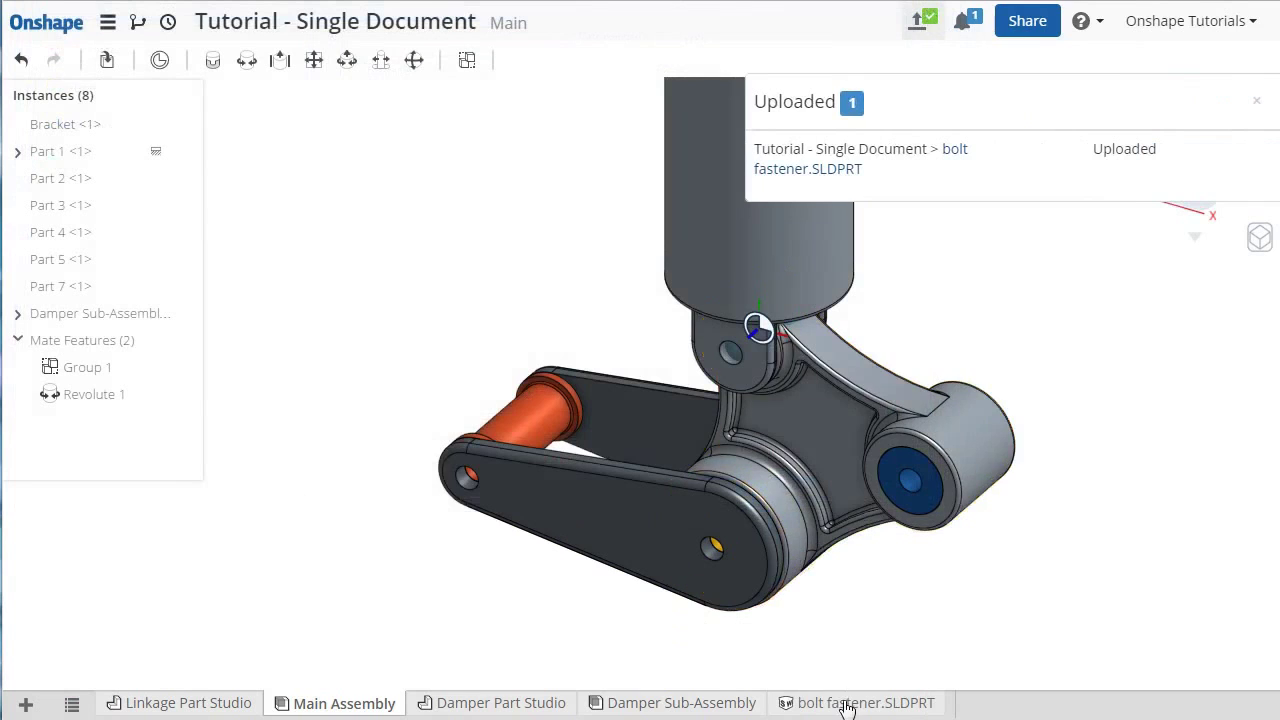
Translate bolt fastener.SLDPRT into Onshape format.
left_click(846, 706)
right_click(843, 706)
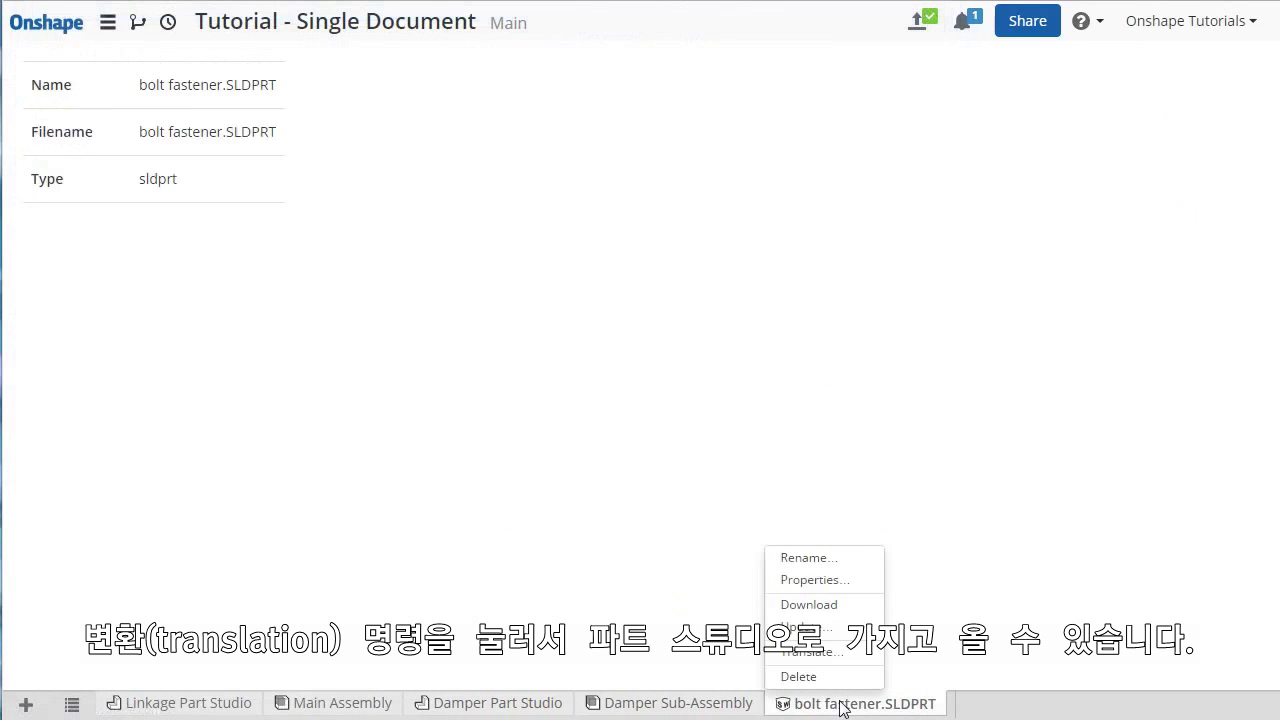
left_click(853, 652)
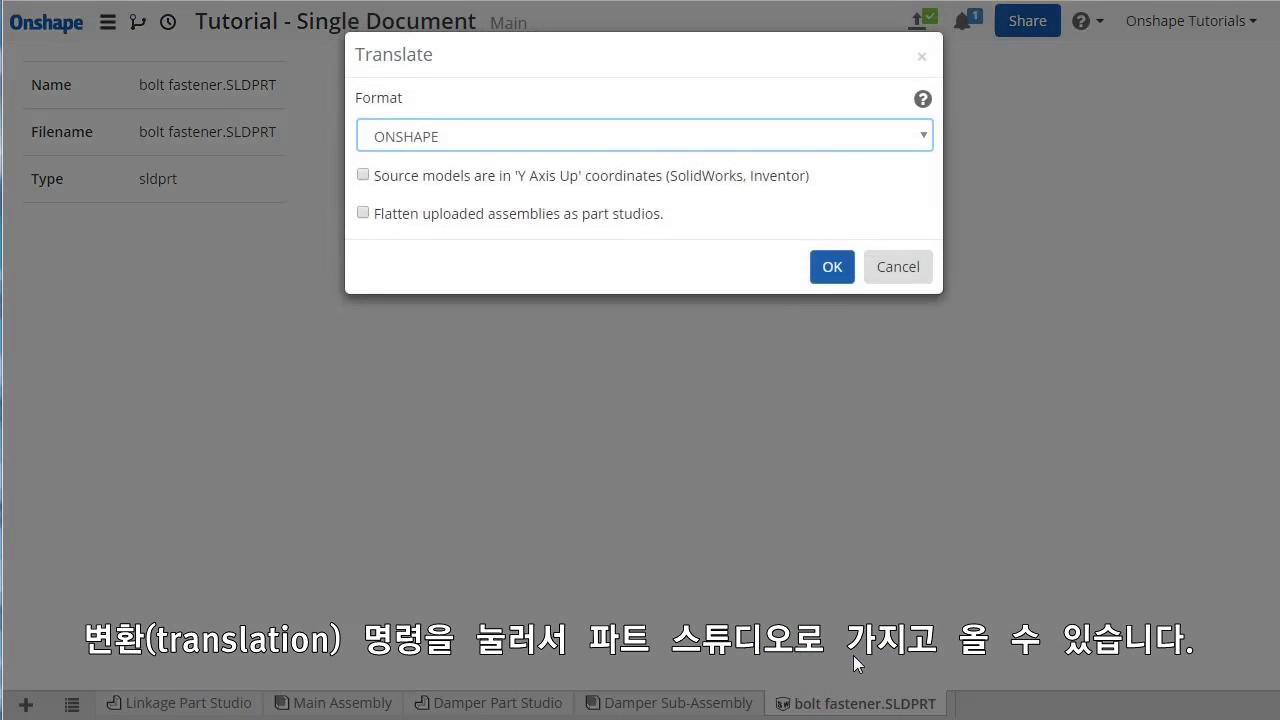
left_click(840, 270)
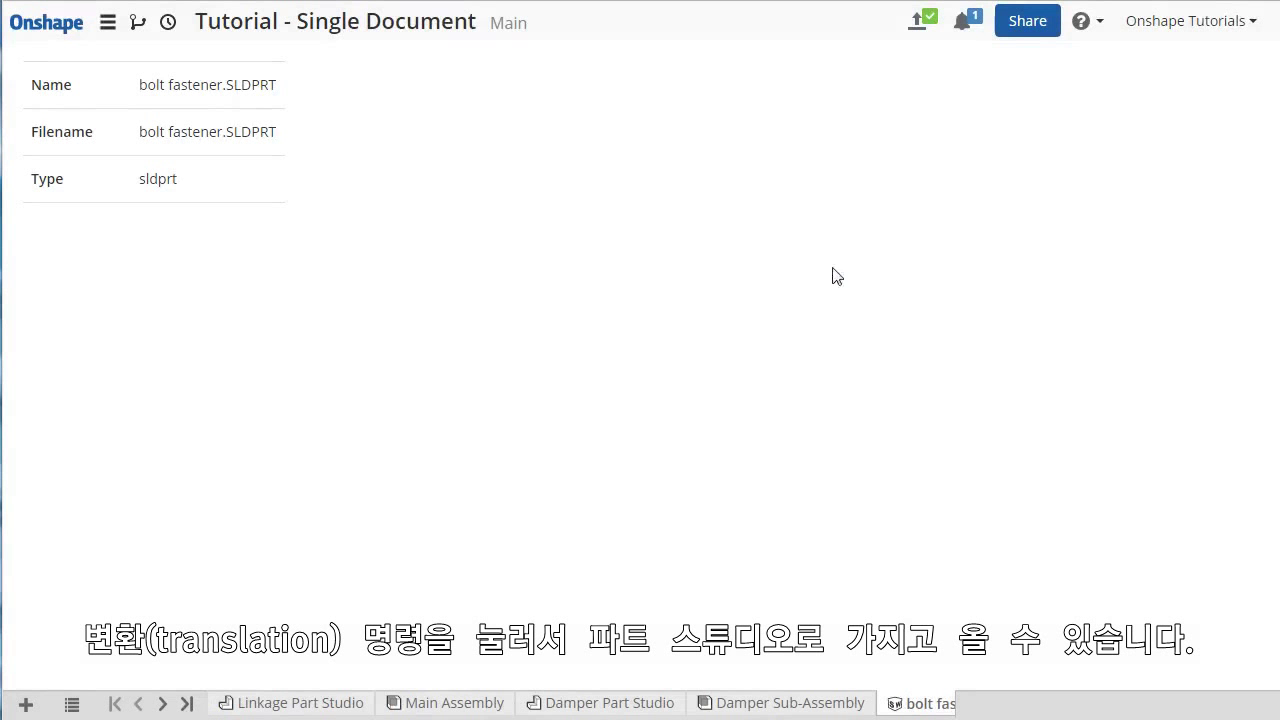
View the converted bolt fastener Part Studio, then return to the Main Assembly.
left_click(162, 704)
left_click(162, 704)
left_click(781, 704)
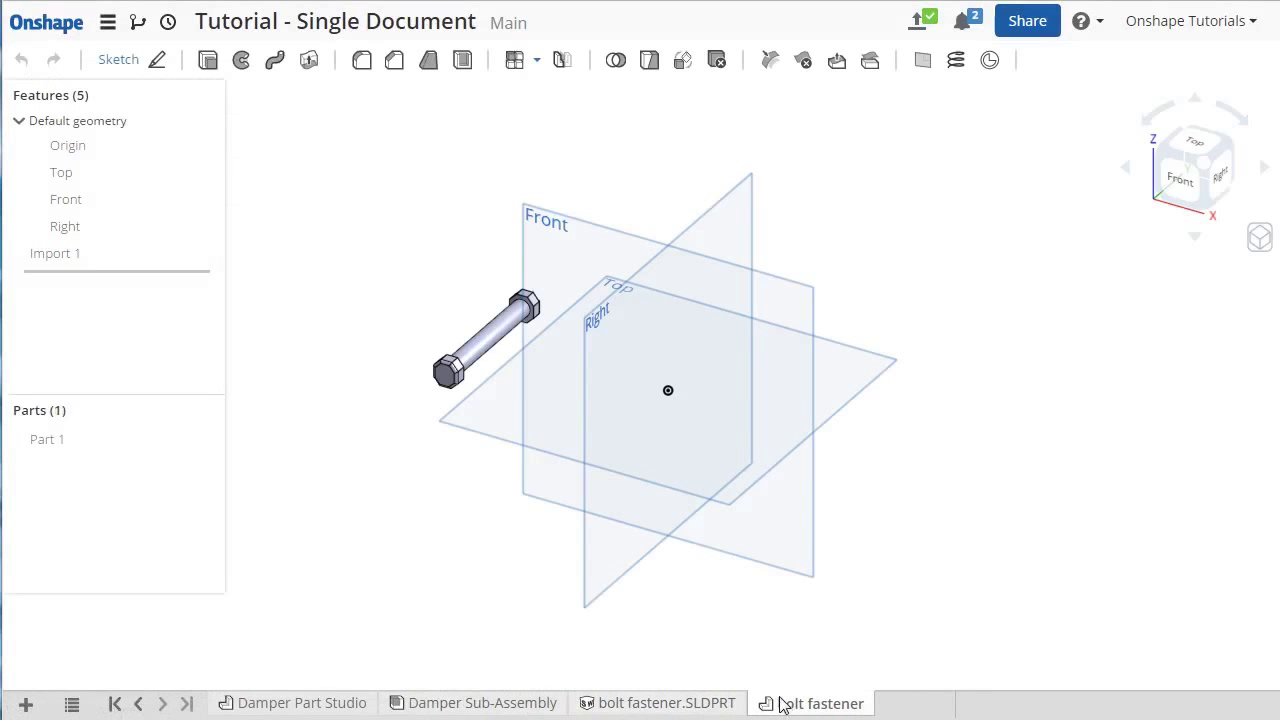
left_click(139, 704)
left_click(280, 704)
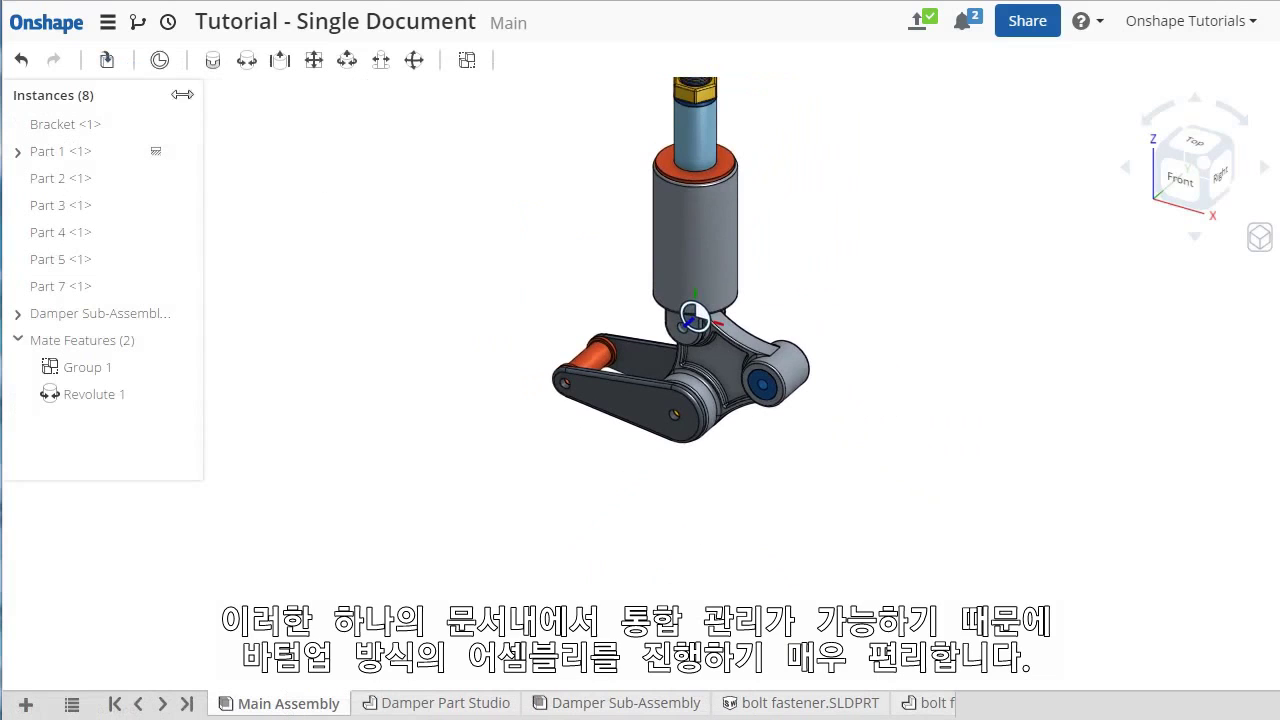
Insert two bolt fastener Part 1 copies beside the damper and zoom to fit.
left_click(107, 60)
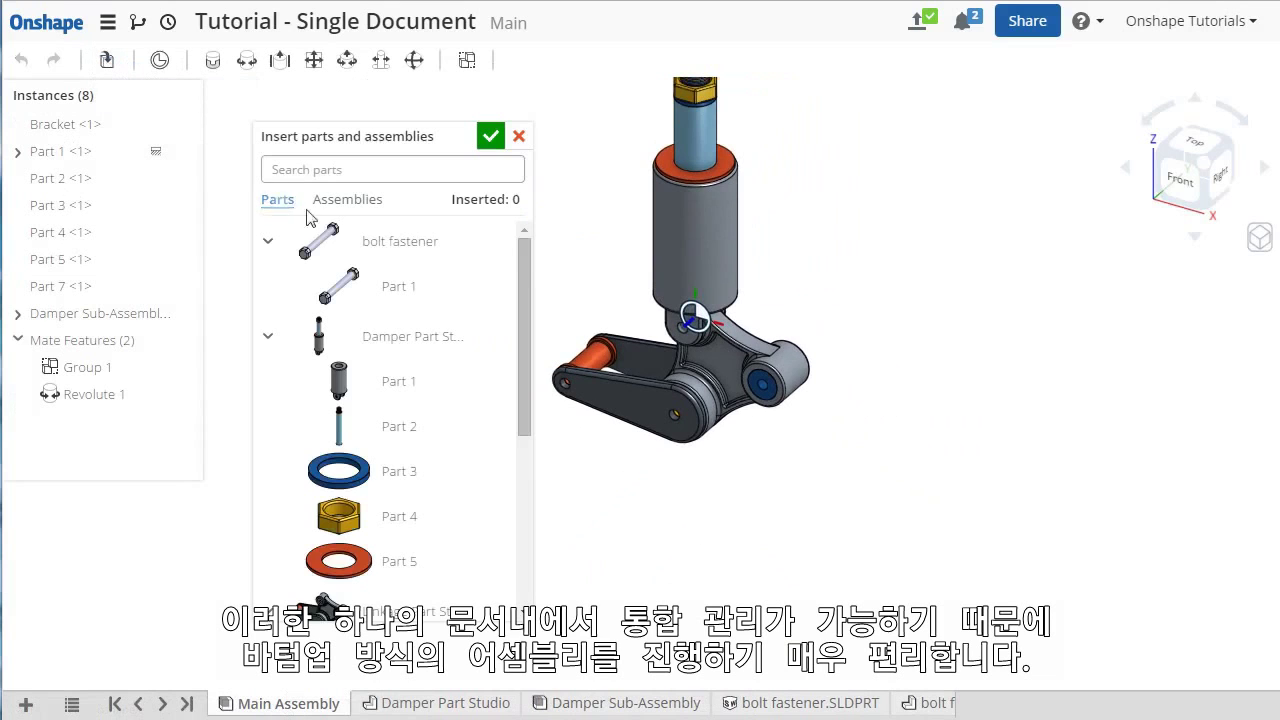
left_click(440, 245)
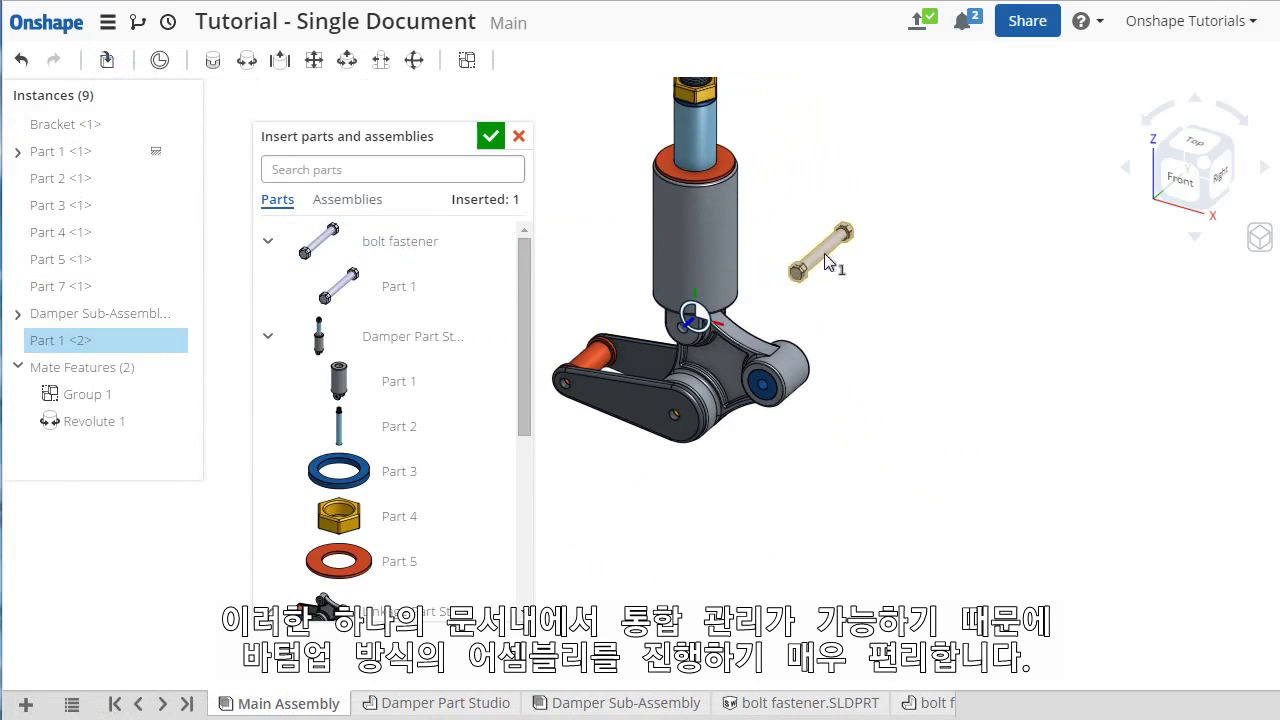
left_click(824, 253)
left_click(470, 245)
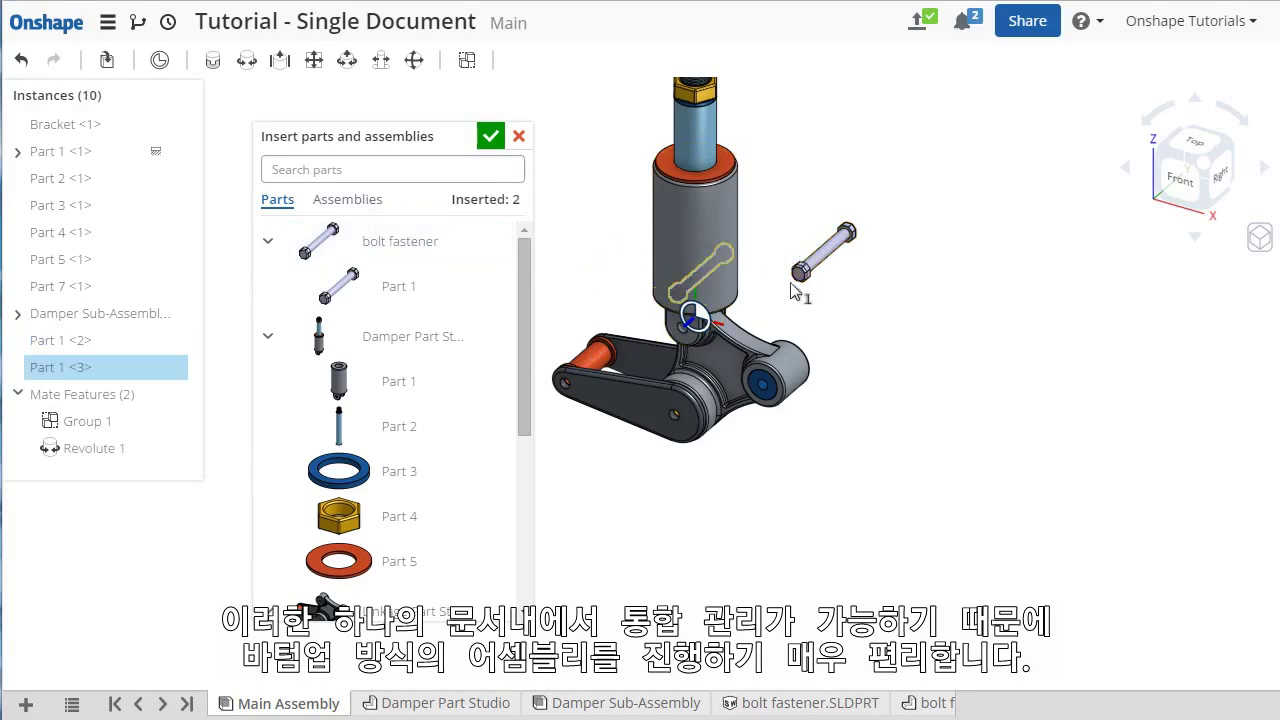
left_click(908, 325)
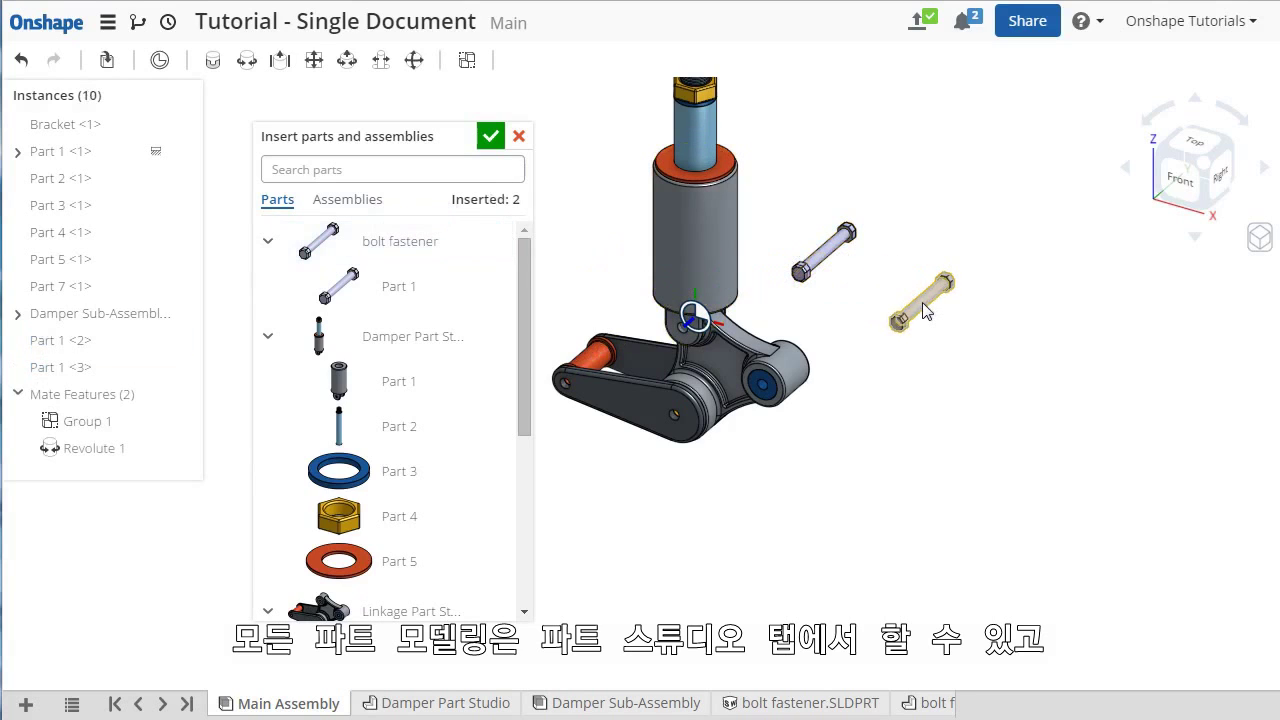
left_click(500, 140)
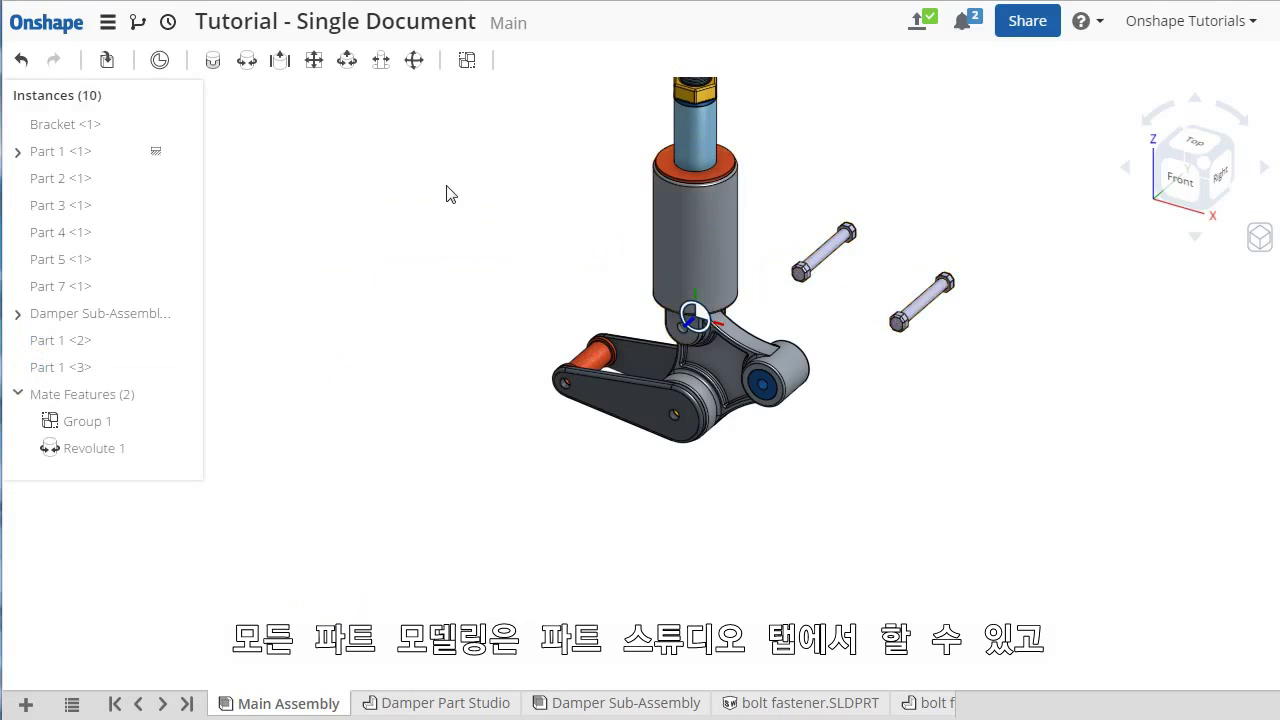
right_click(447, 194)
left_click(488, 226)
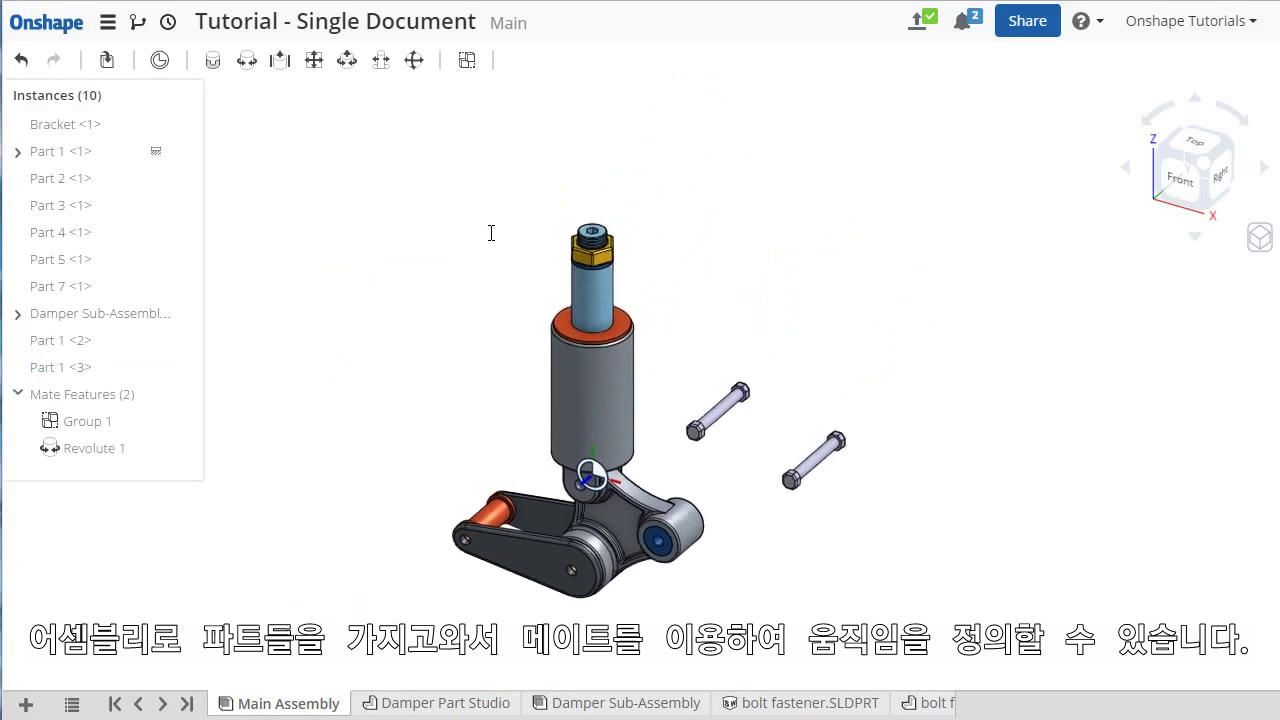